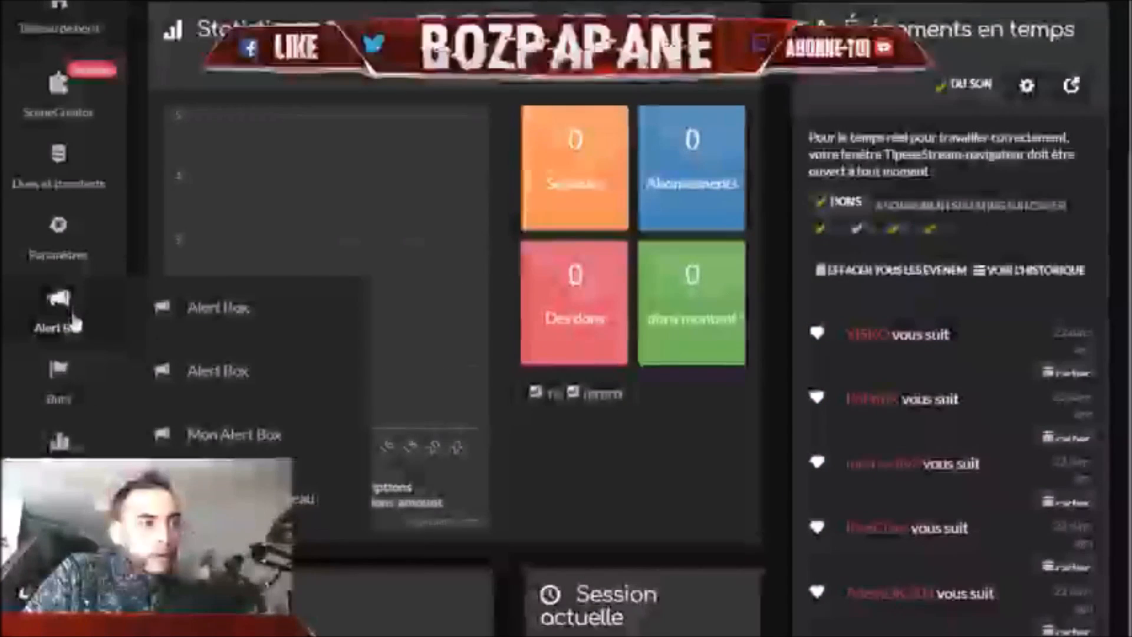
Step: Open the My Alert Box widget for editing
mouse_move(71, 400)
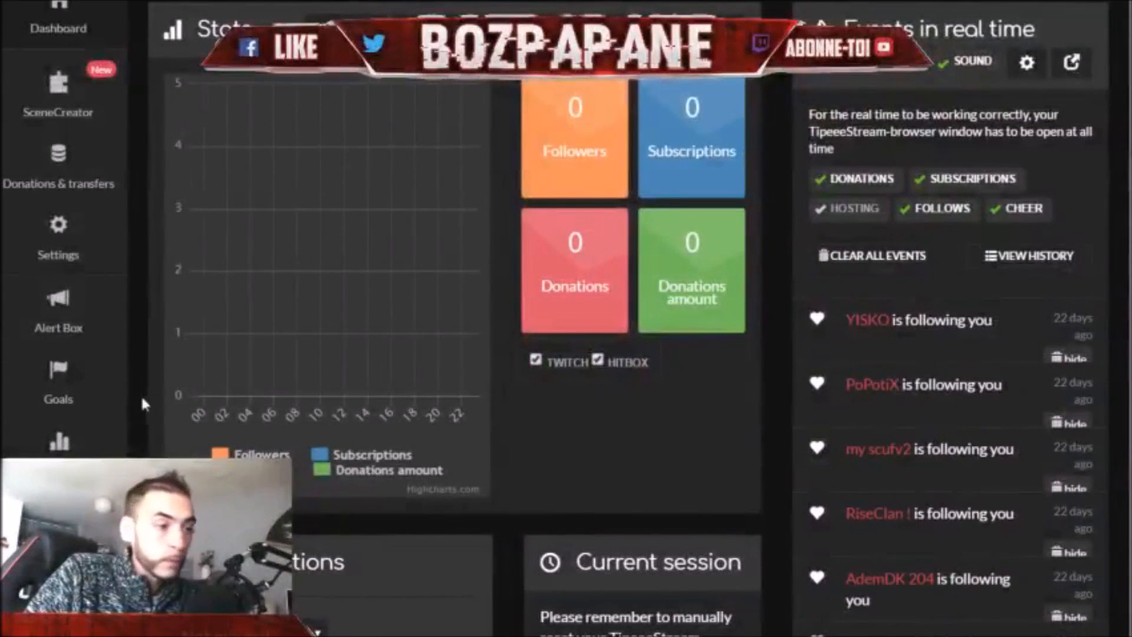
mouse_move(59, 522)
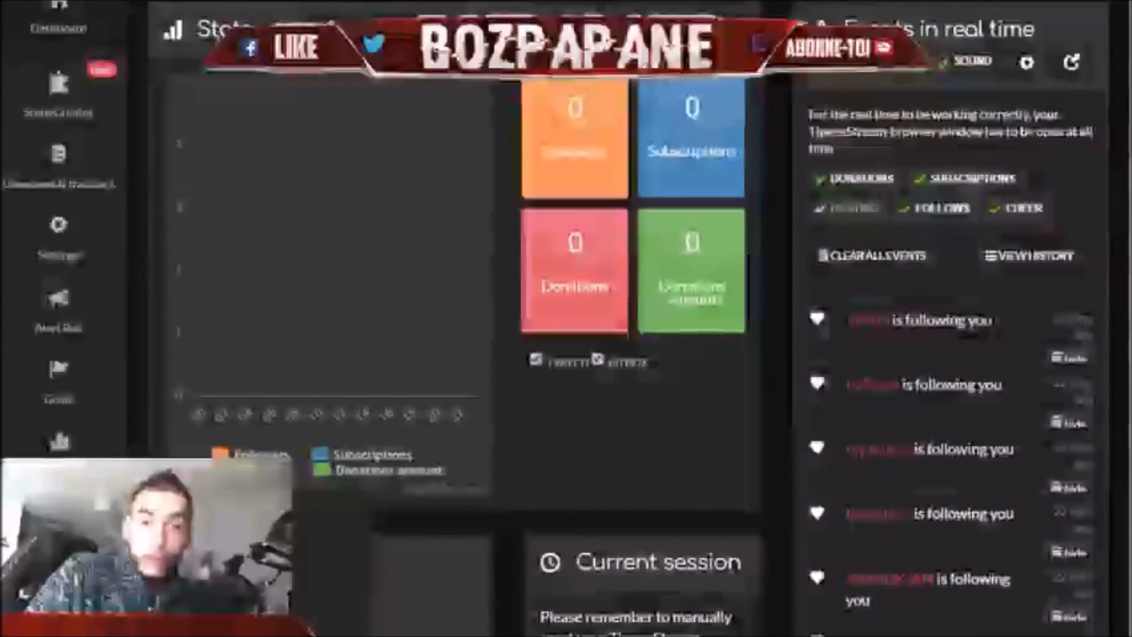
mouse_move(81, 376)
mouse_move(83, 309)
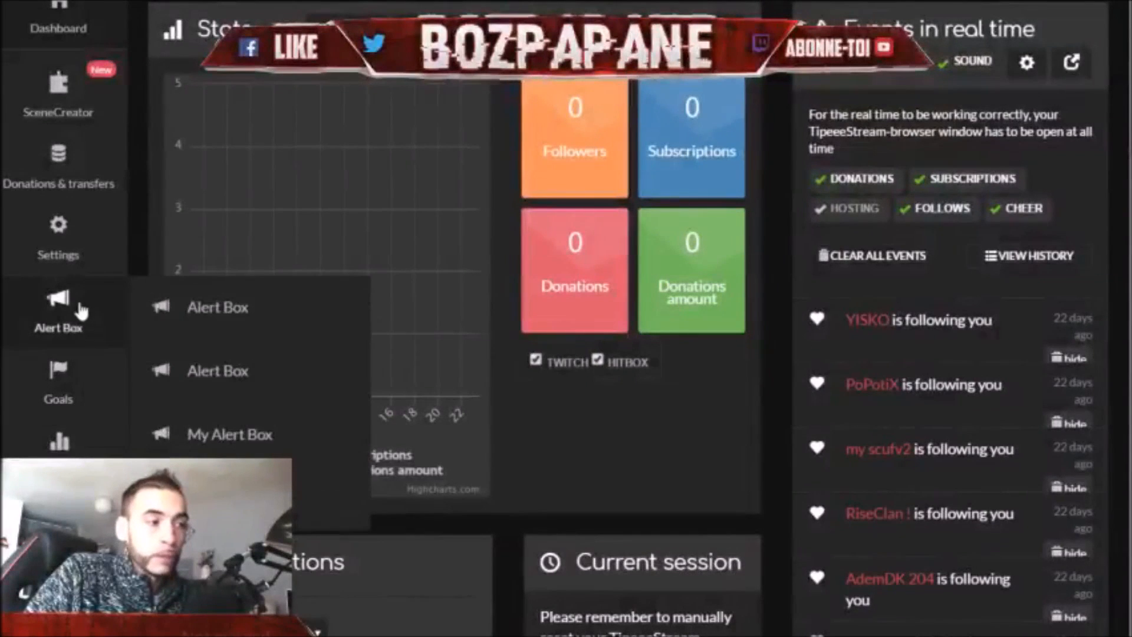
mouse_move(77, 472)
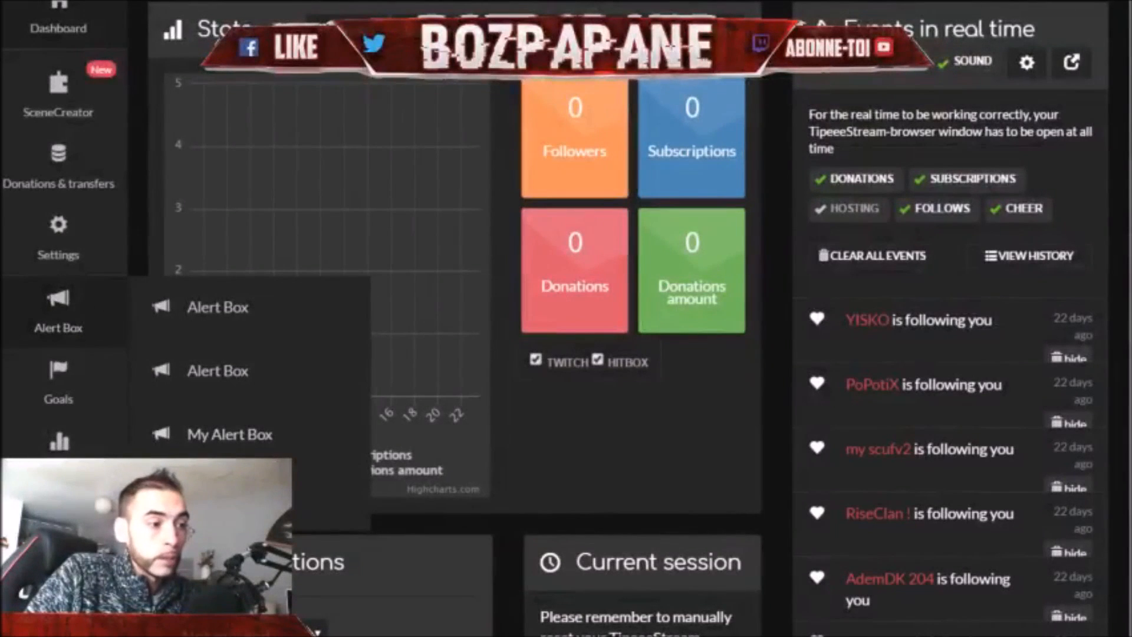
click(224, 497)
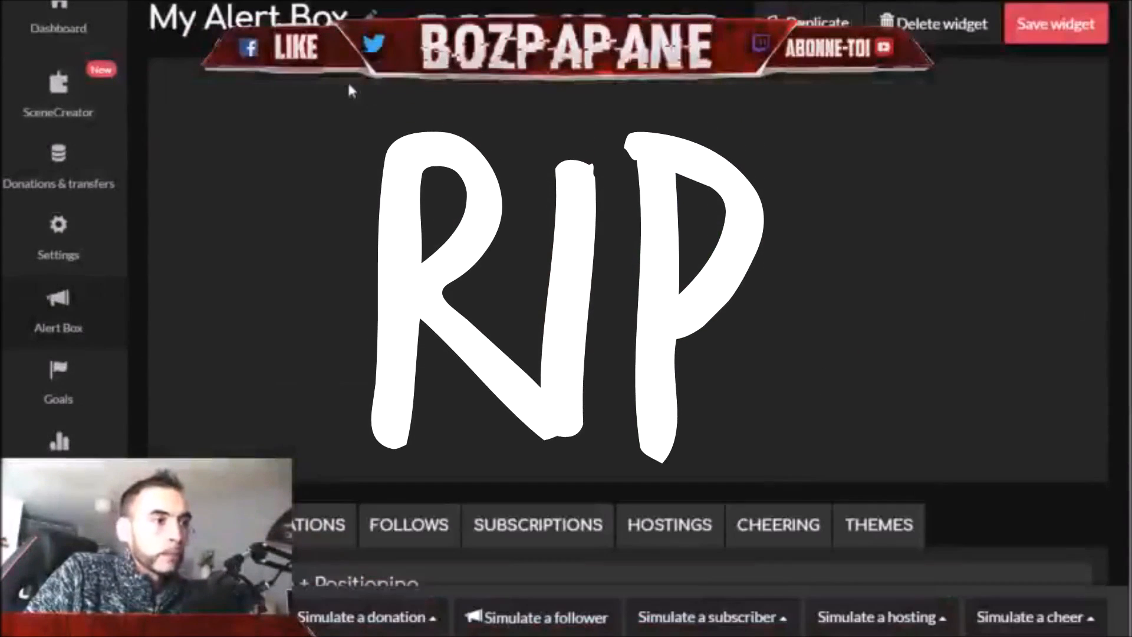
Step: Examine the alert box's donation settings, including animation, sound, image, duration and minimum amount
click(319, 531)
scroll(523, 457, down, 7)
scroll(330, 389, up, 2)
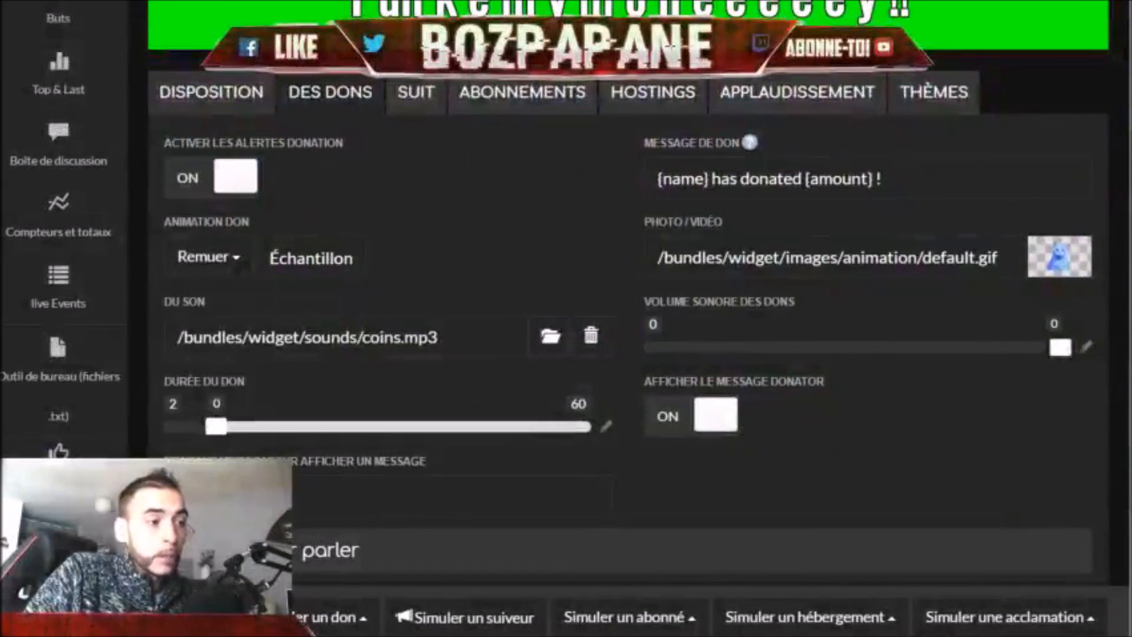
scroll(412, 413, down, 4)
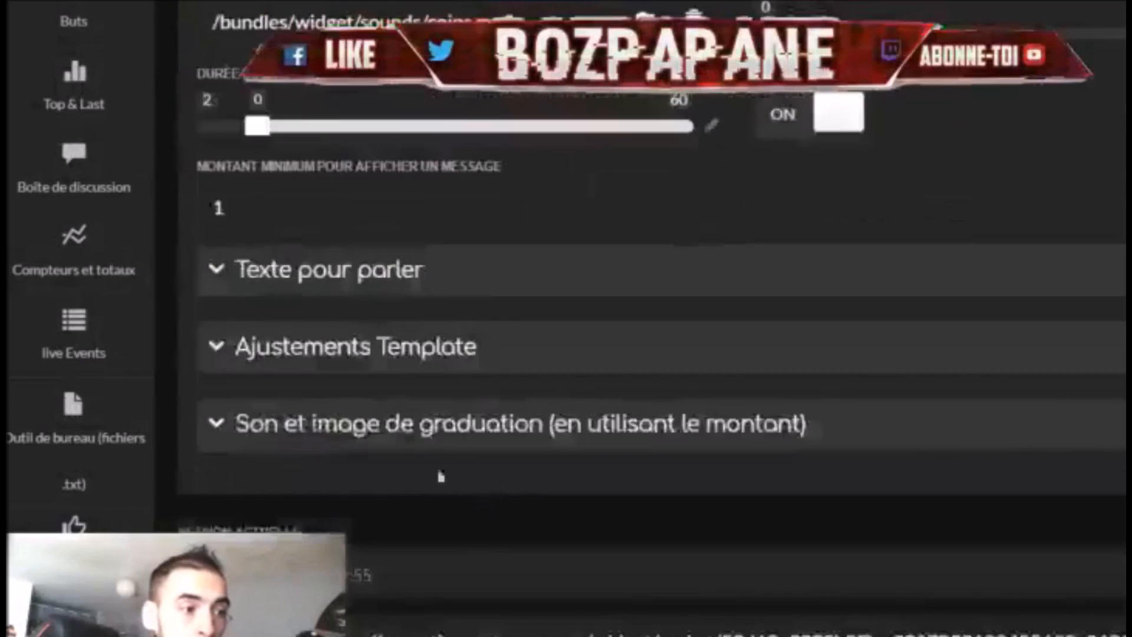
Step: Expand the donation text-to-speech section and examine the available voice languages without choosing one
click(321, 286)
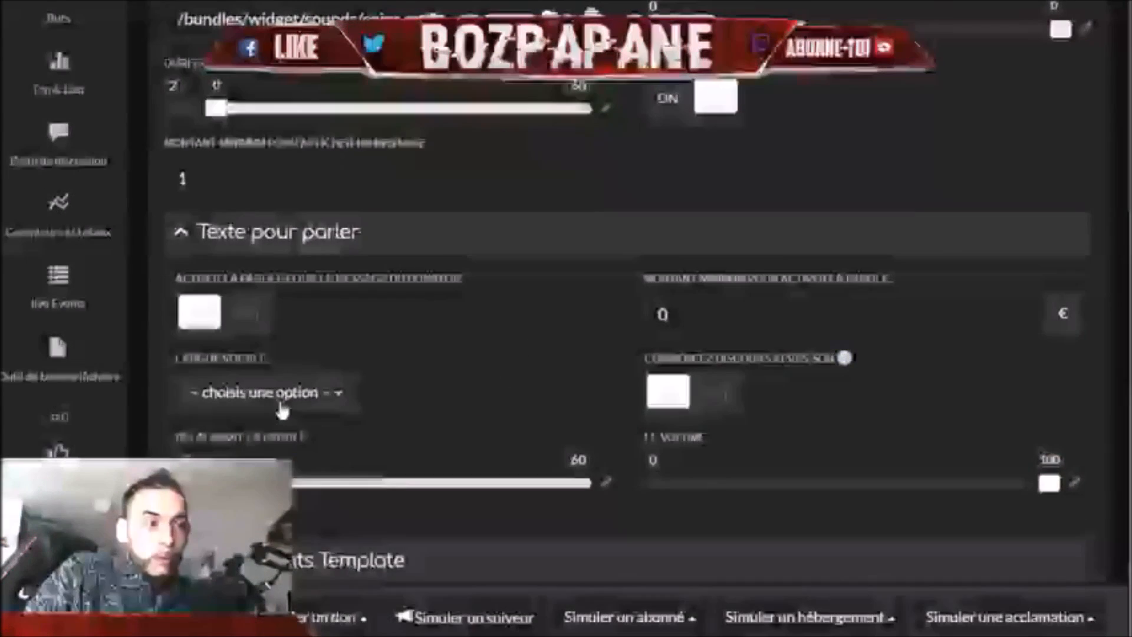
click(284, 401)
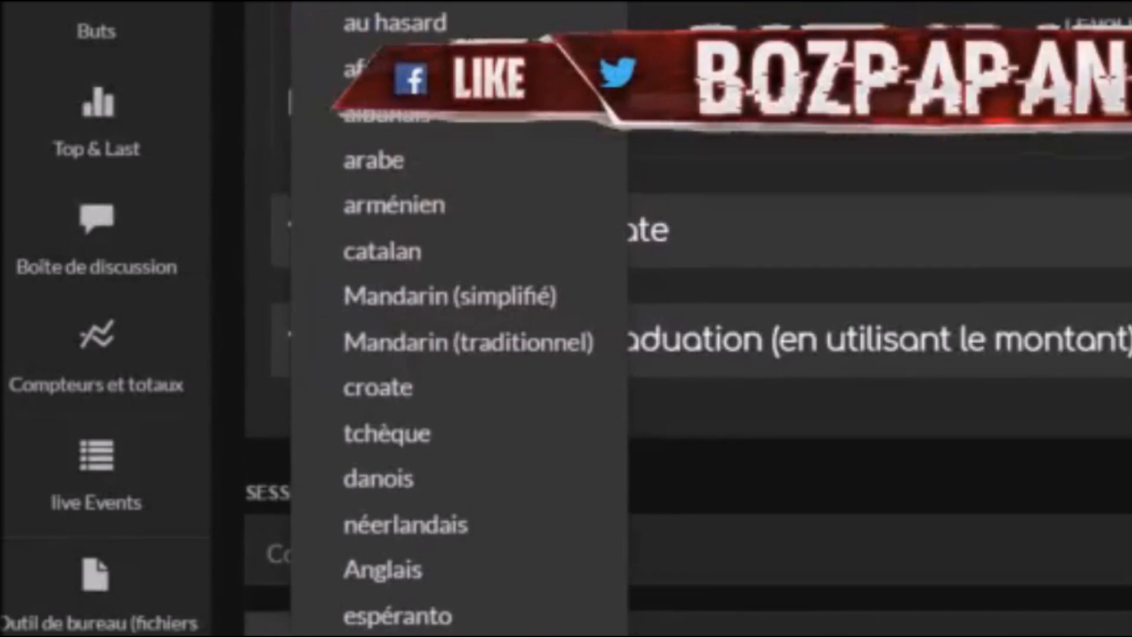
scroll(432, 355, up, 7)
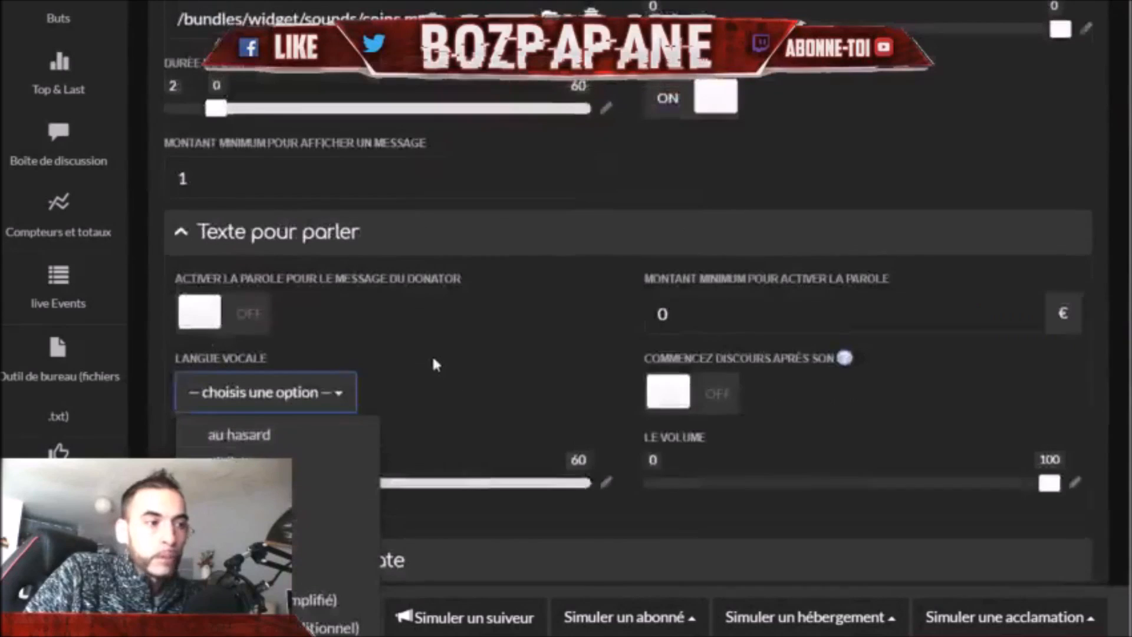
click(432, 355)
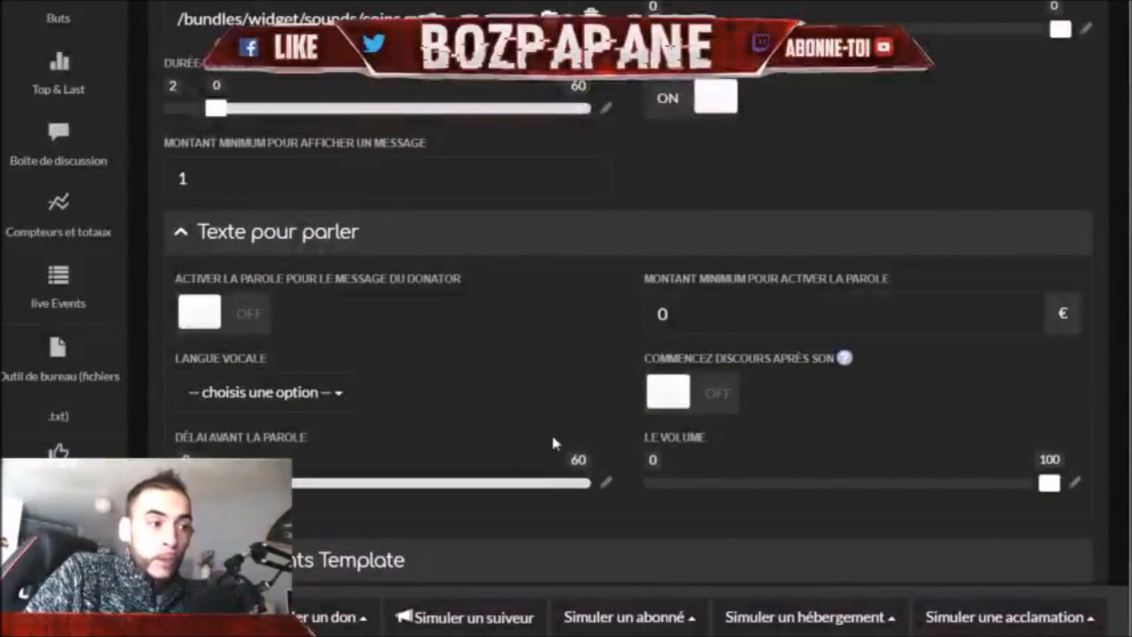
scroll(489, 513, down, 4)
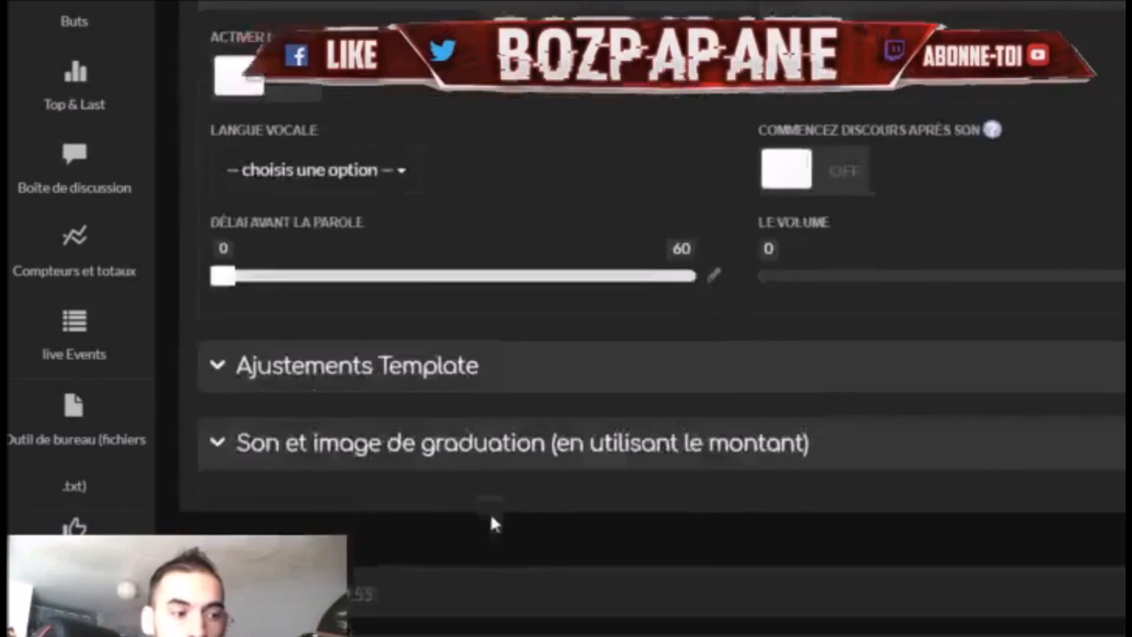
Step: Look through the alert box's follow and subscription alert settings
scroll(619, 516, up, 10)
scroll(415, 226, up, 5)
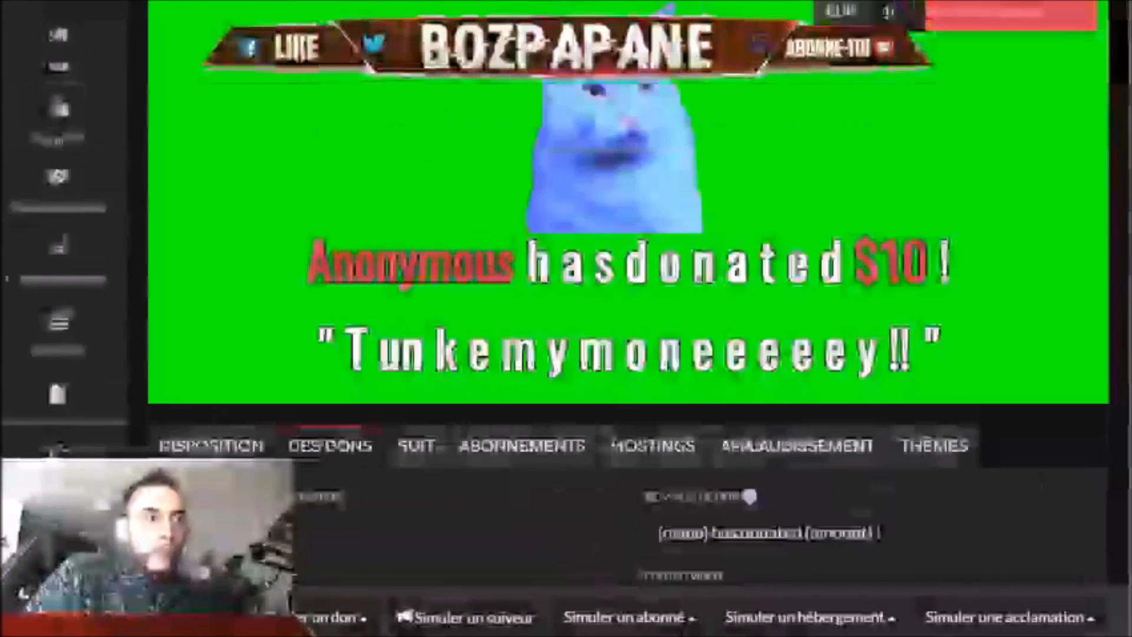
scroll(415, 225, down, 3)
click(414, 229)
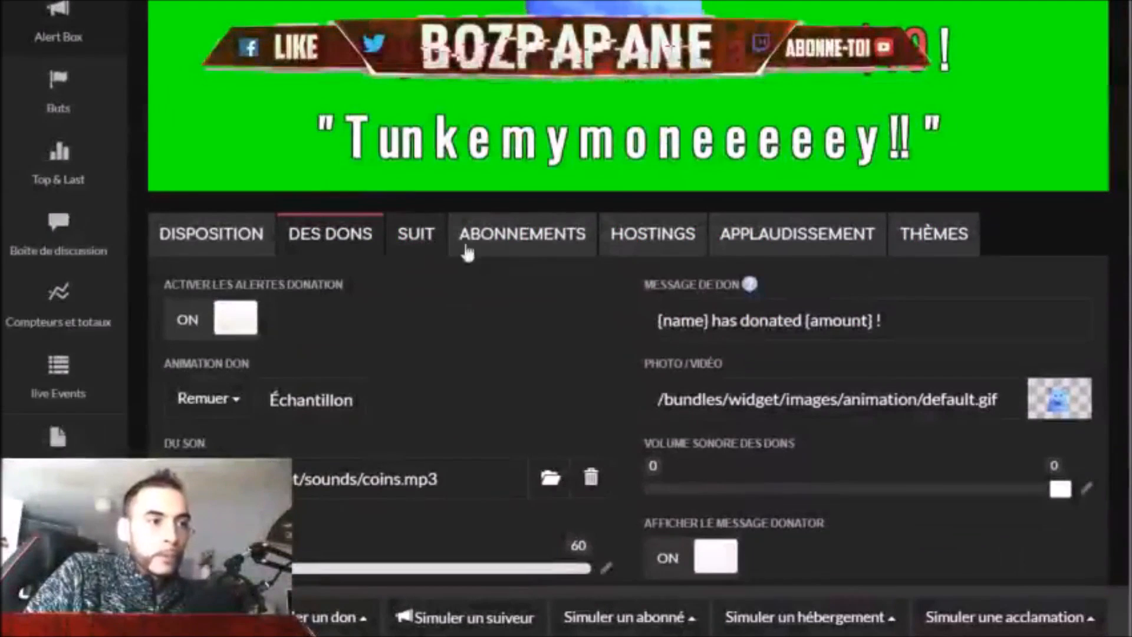
click(525, 250)
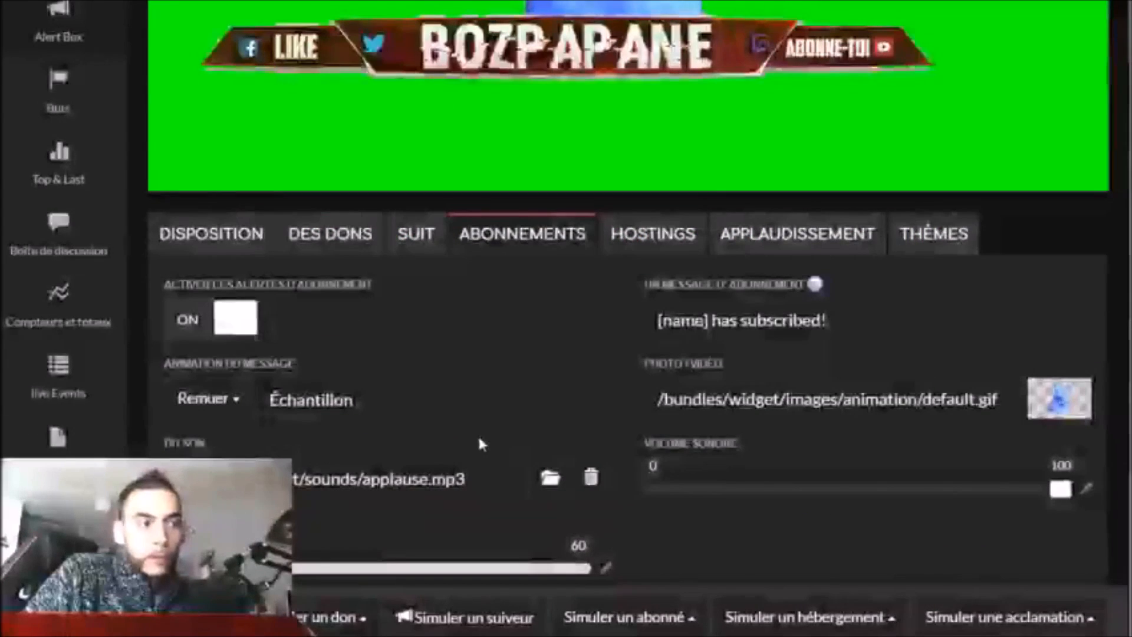
Step: Locate the alert widget's URL below the subscription settings and show its copy option
scroll(547, 327, down, 5)
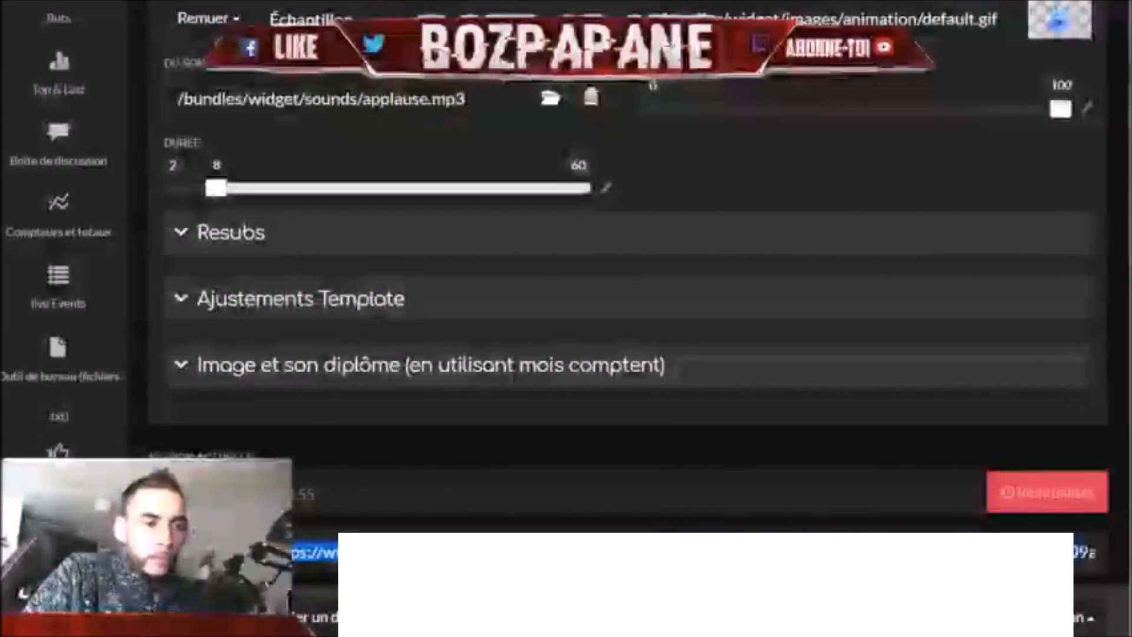
right_click(659, 557)
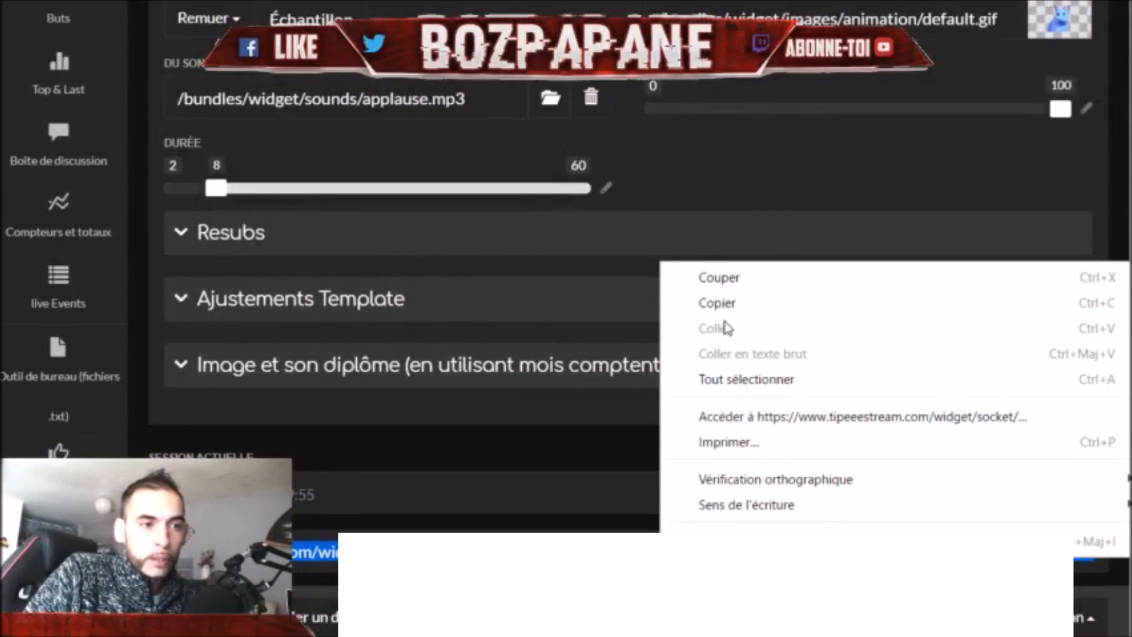
click(479, 385)
Step: Switch to OBS and add a CLR Browser source to scene T1 under its default name
drag(1, 1, 415, 1)
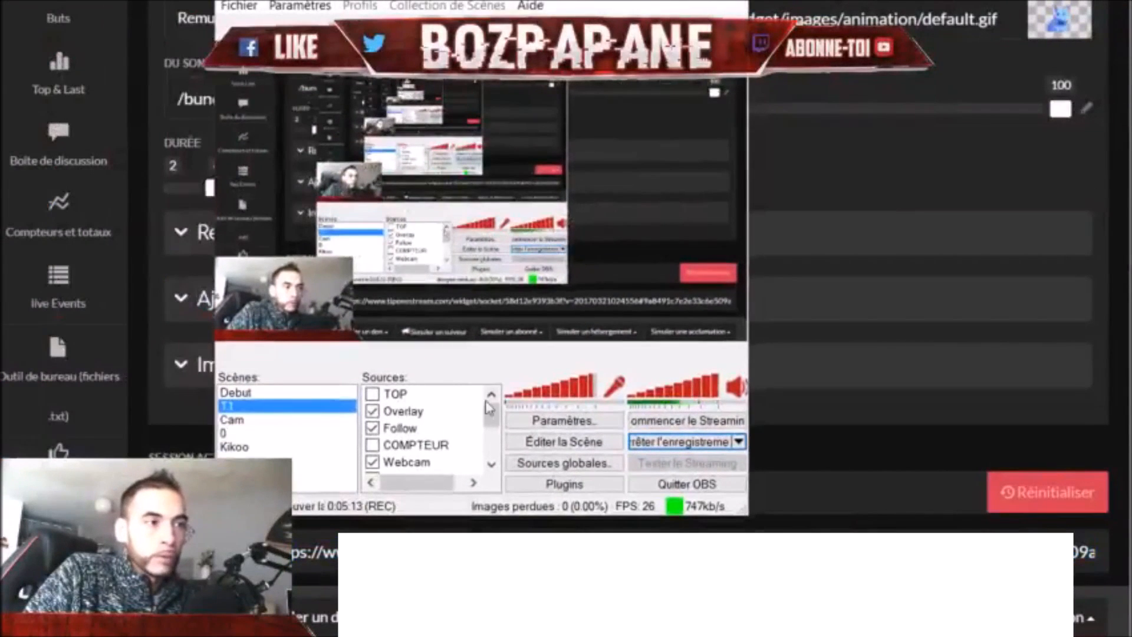
right_click(439, 434)
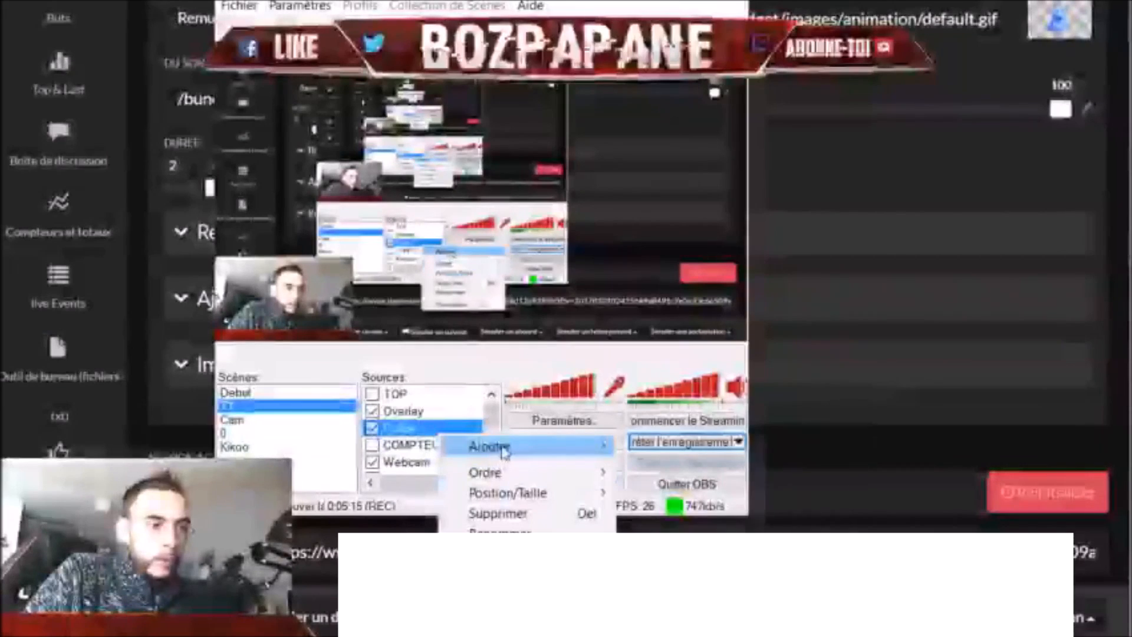
mouse_move(503, 451)
click(672, 548)
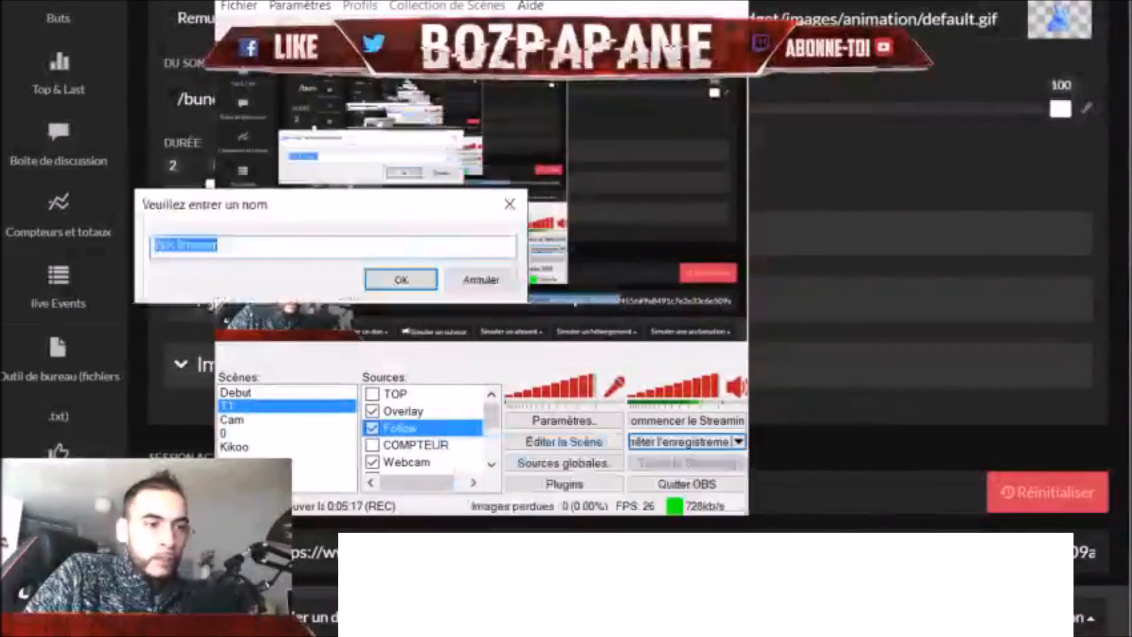
click(377, 281)
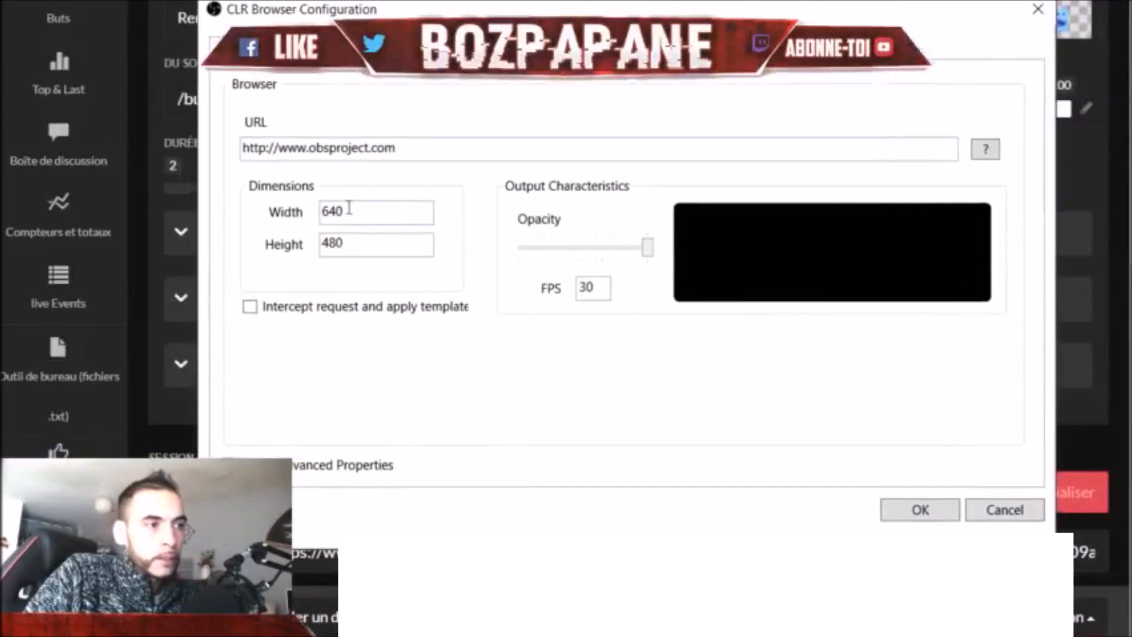
Step: Select the default address in the CLR Browser source's URL field and cancel the configuration
drag(405, 142, 148, 158)
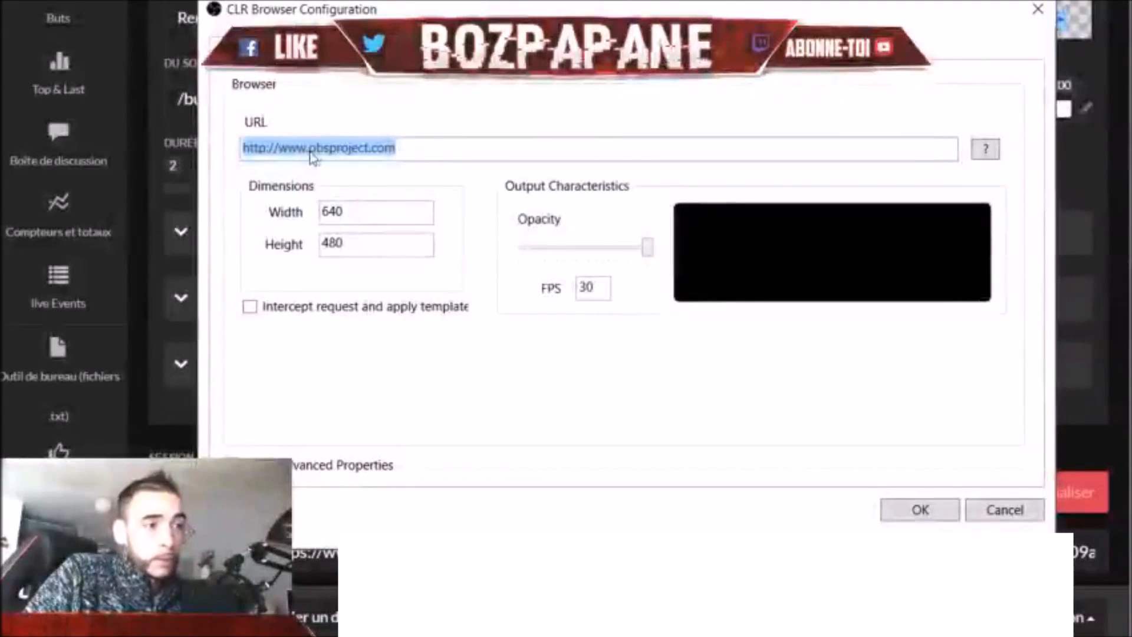
click(970, 515)
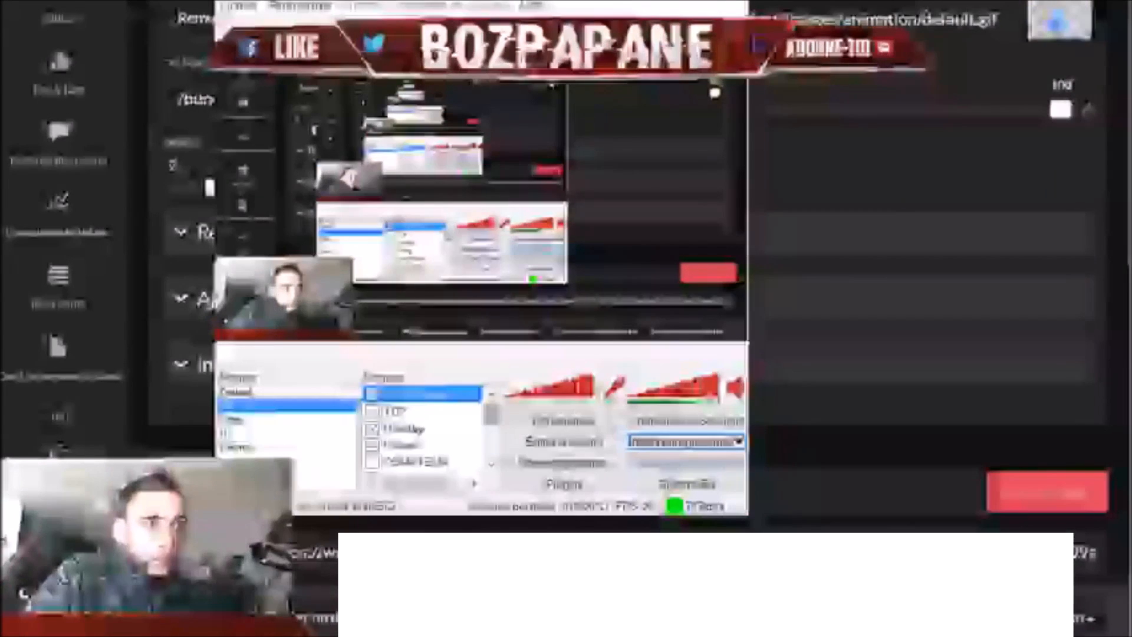
drag(299, 128, 493, 203)
right_click(434, 440)
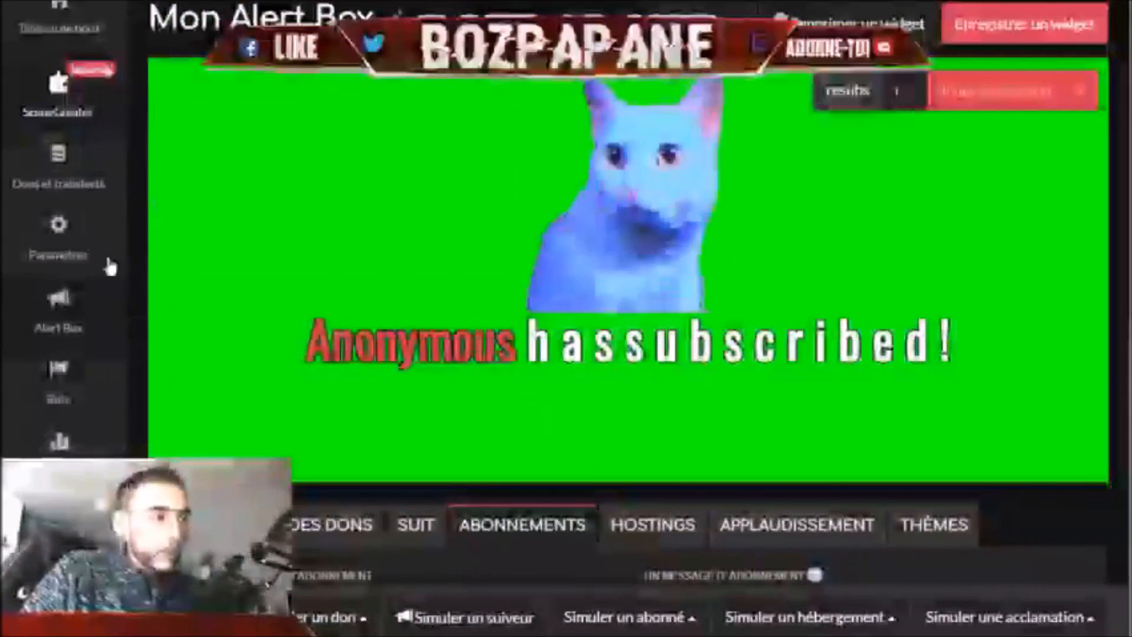
Step: Return to TipeeeStream, go to SceneCreator and open the existing Scène 1
mouse_move(79, 287)
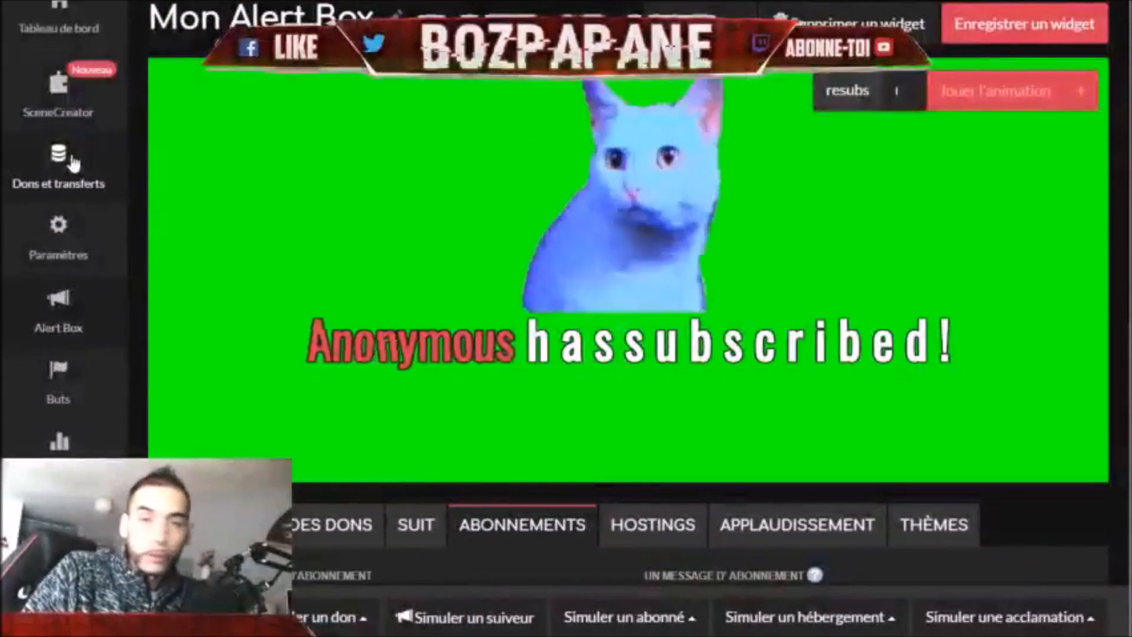
click(71, 120)
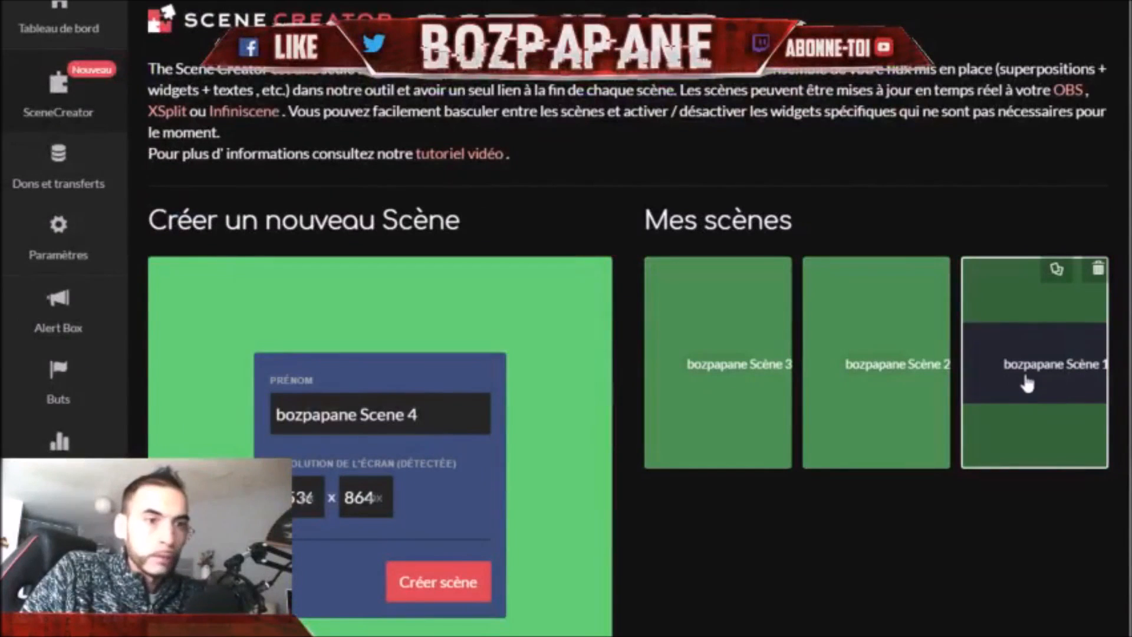
click(1024, 370)
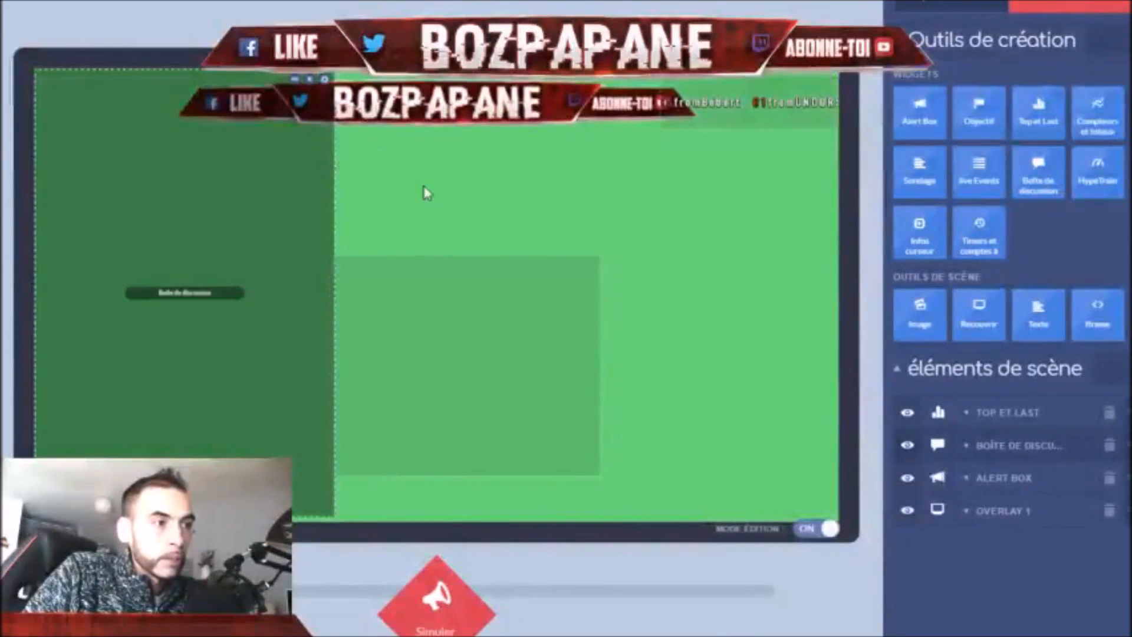
Step: Move the chat box widget across the scene canvas and back toward the canvas's left edge
drag(330, 187, 419, 182)
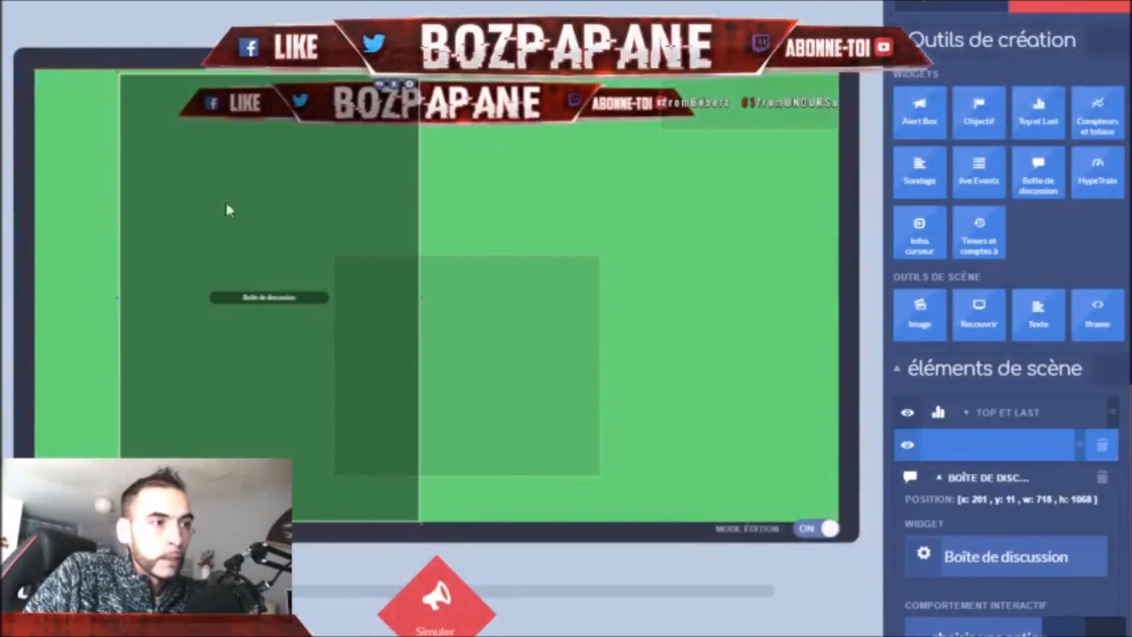
drag(240, 209, 115, 224)
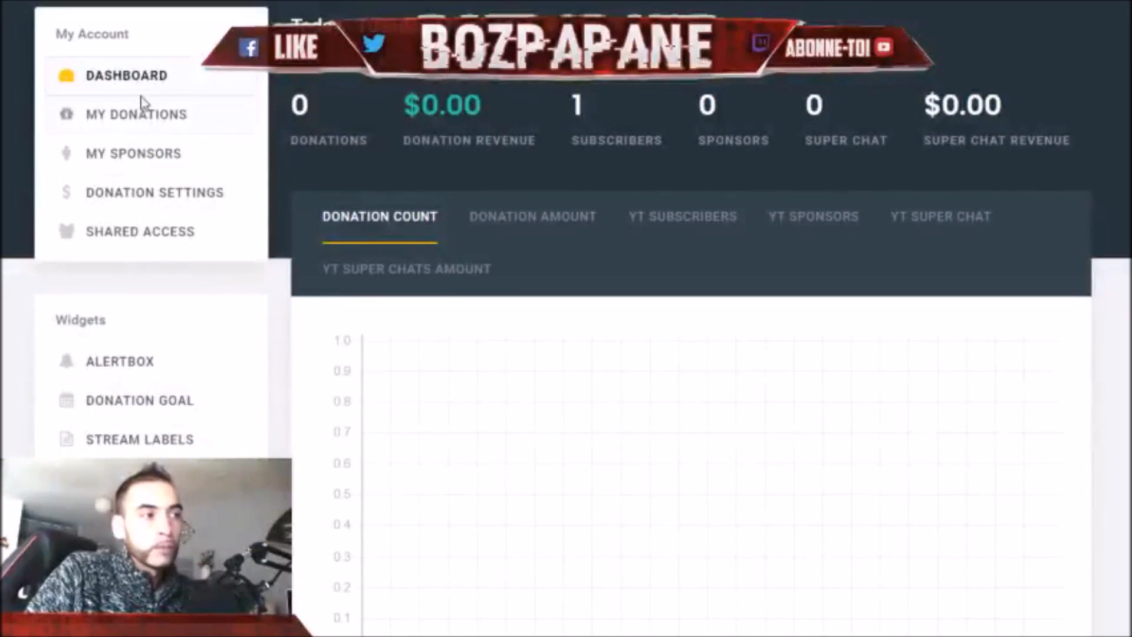
Step: Open the AlertBox widget in Streamlabs and review its general settings for background color, delays and layout
click(142, 372)
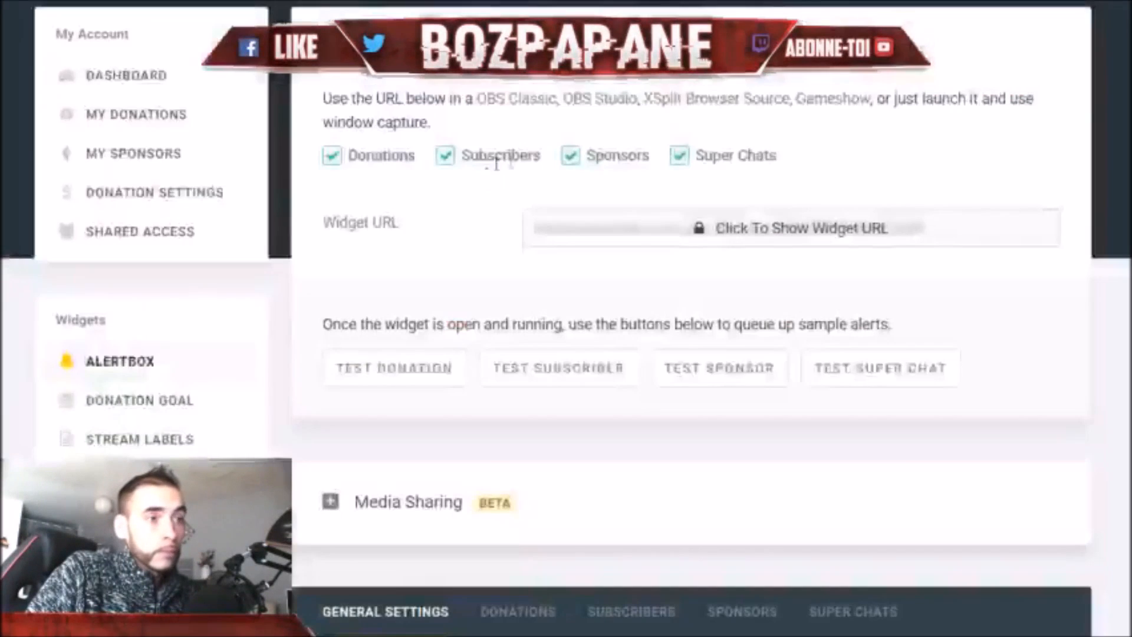
scroll(424, 250, down, 6)
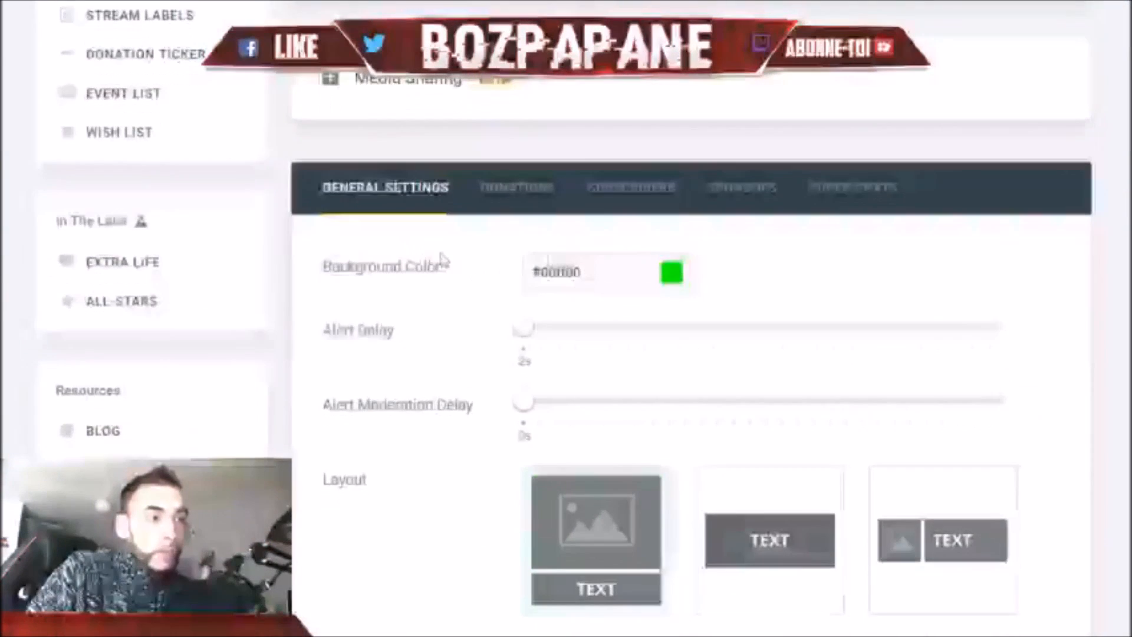
scroll(469, 298, down, 2)
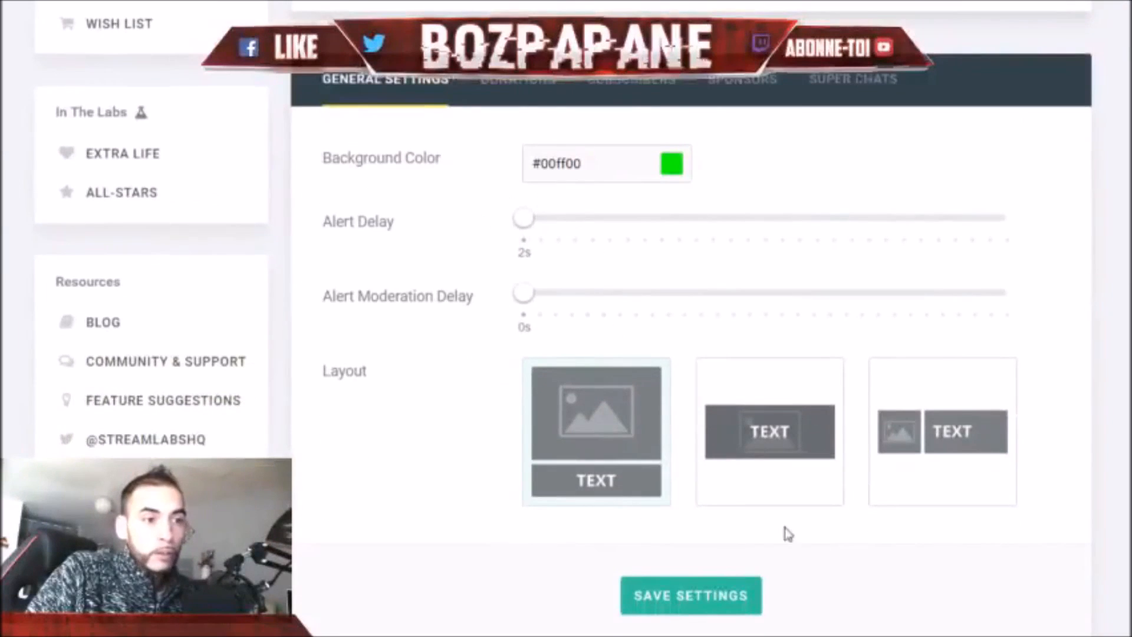
Step: Review the AlertBox donation alert settings, from layout and animation to sound, duration and text delay
click(545, 82)
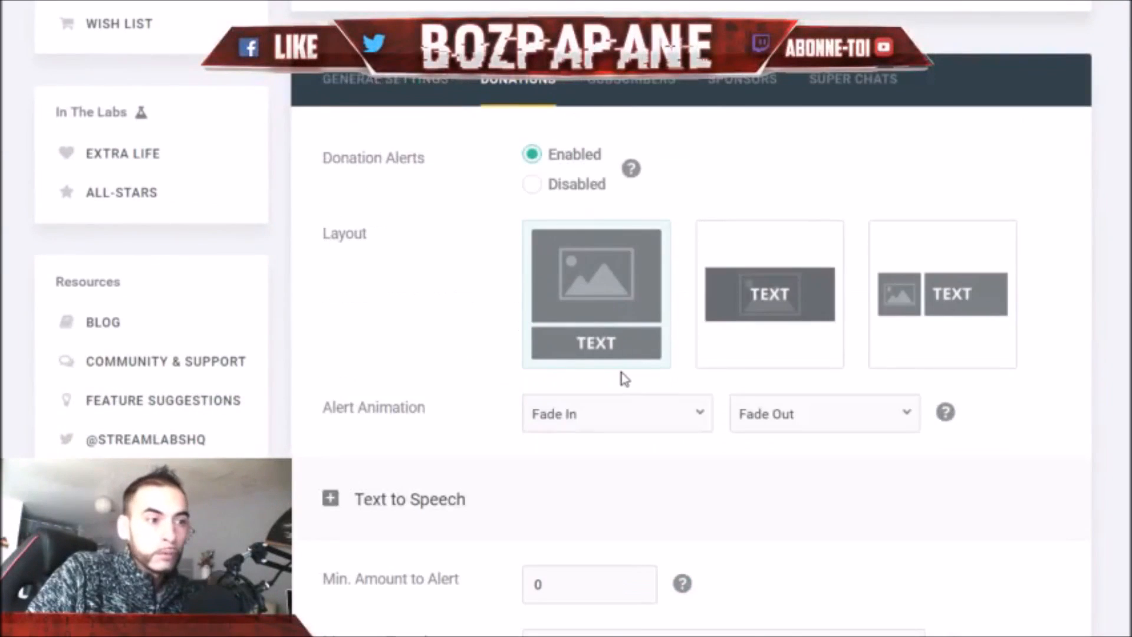
scroll(625, 379, down, 7)
scroll(512, 293, down, 7)
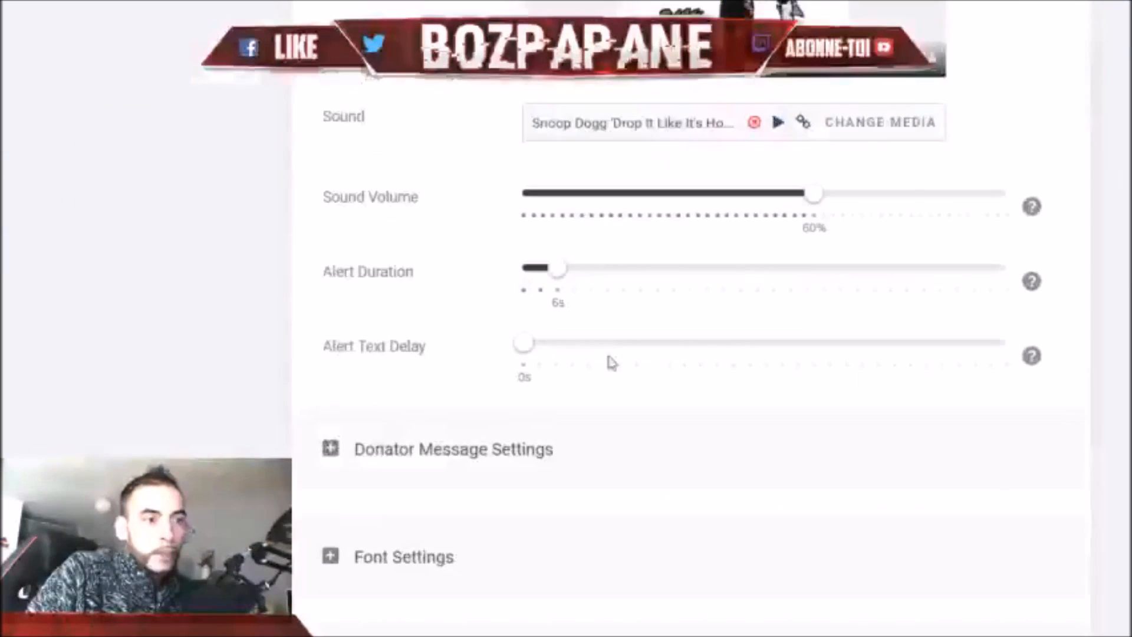
scroll(606, 361, up, 18)
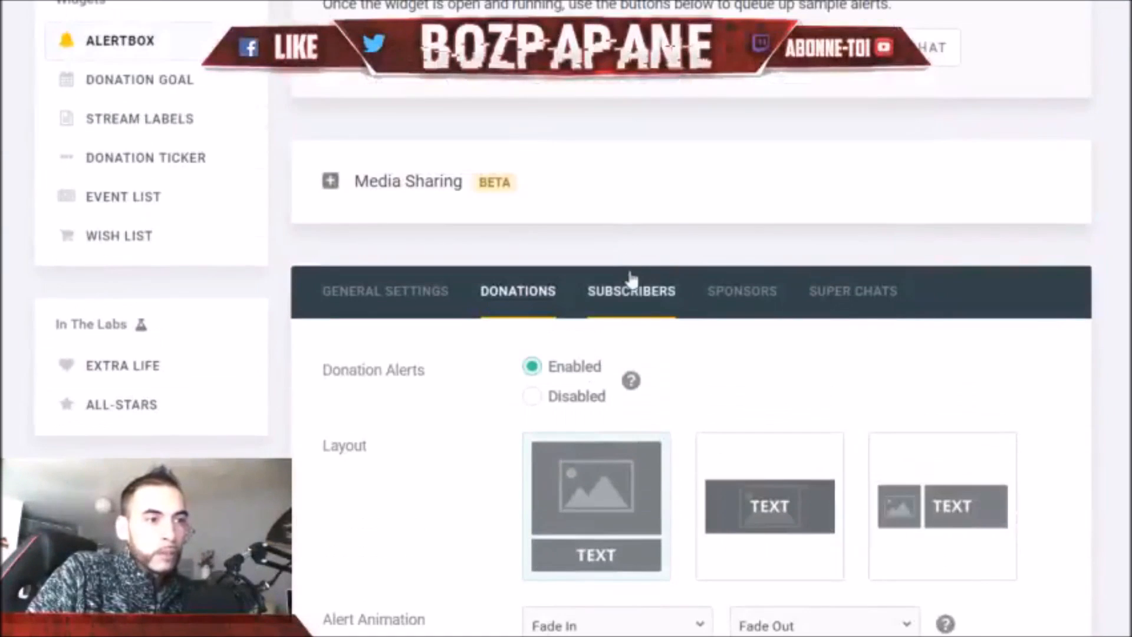
Step: Open the AlertBox subscriber alert settings, then return to the widget URL section
click(633, 289)
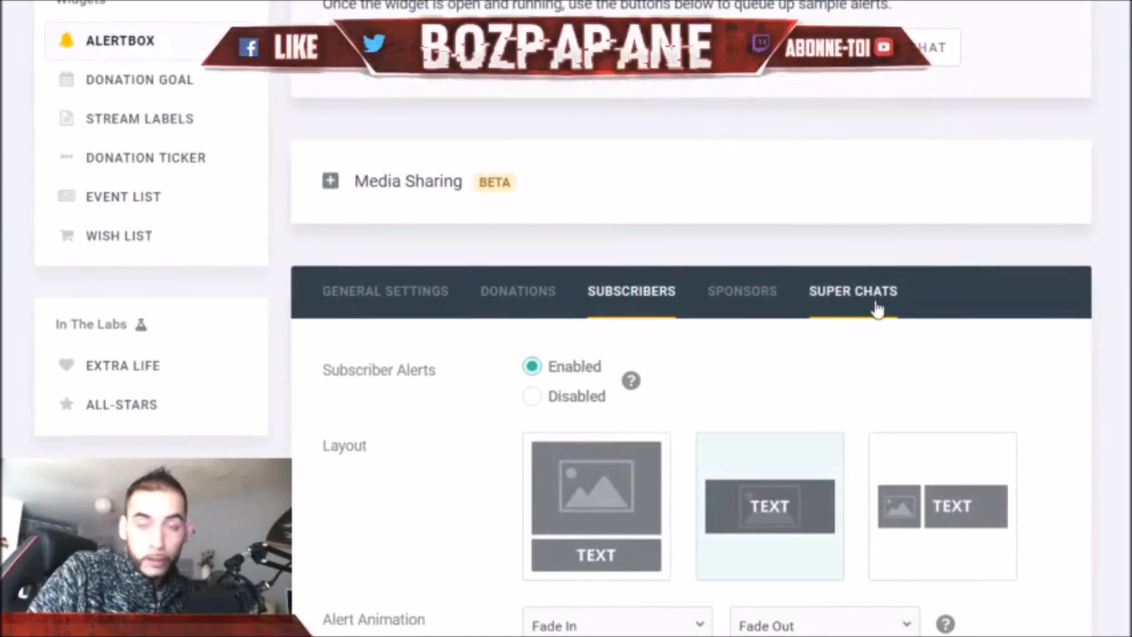
scroll(549, 271, up, 5)
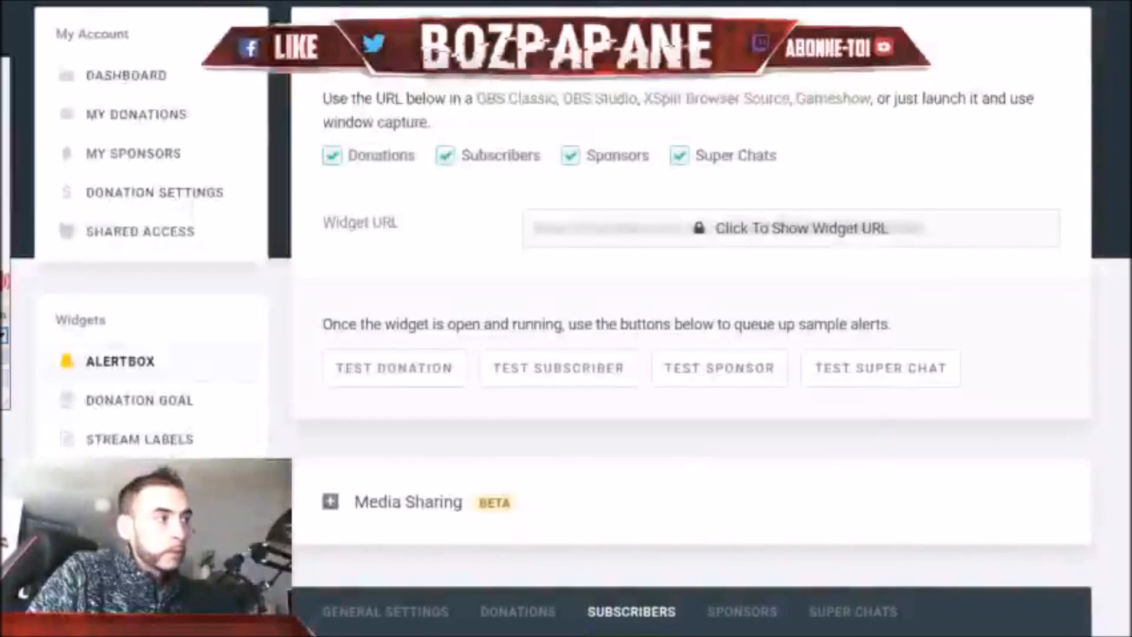
Step: Switch to OBS, bring up the settings for adding a CLR Browser source to scene T1, and close them without adding it
drag(1, 65, 619, 41)
right_click(592, 479)
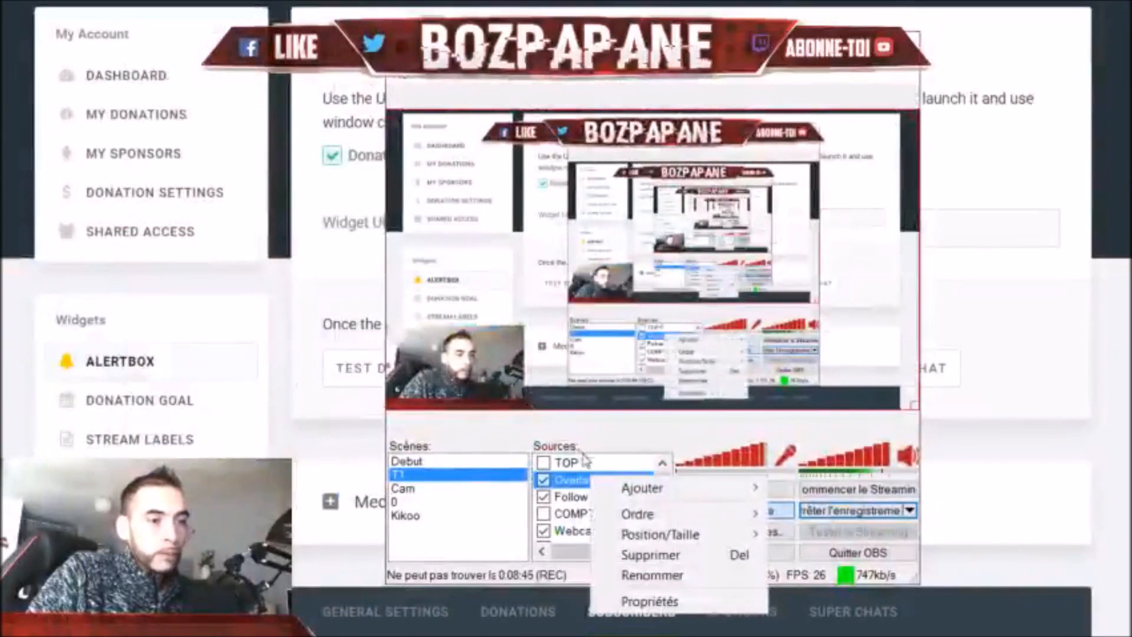
mouse_move(699, 499)
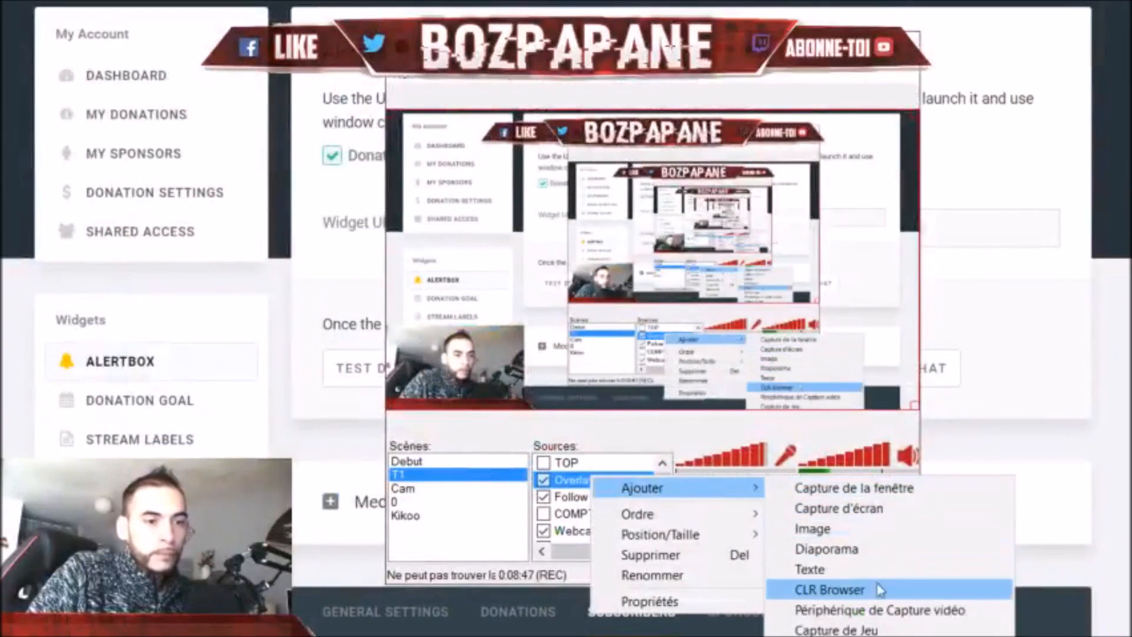
click(825, 586)
key(Return)
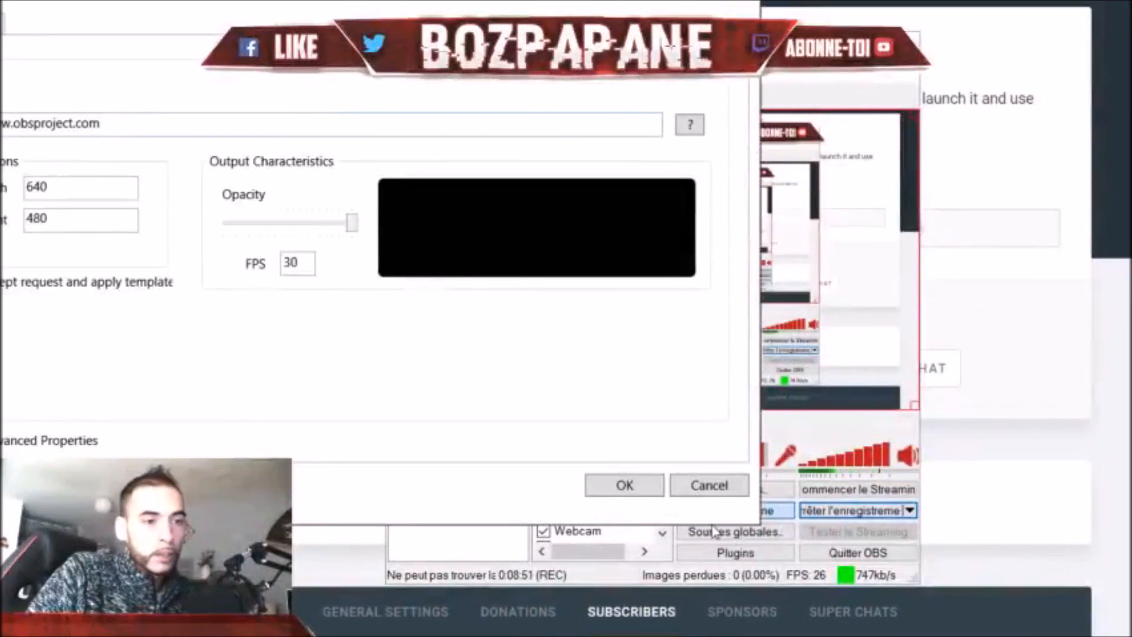
click(703, 495)
drag(620, 50, 0, 46)
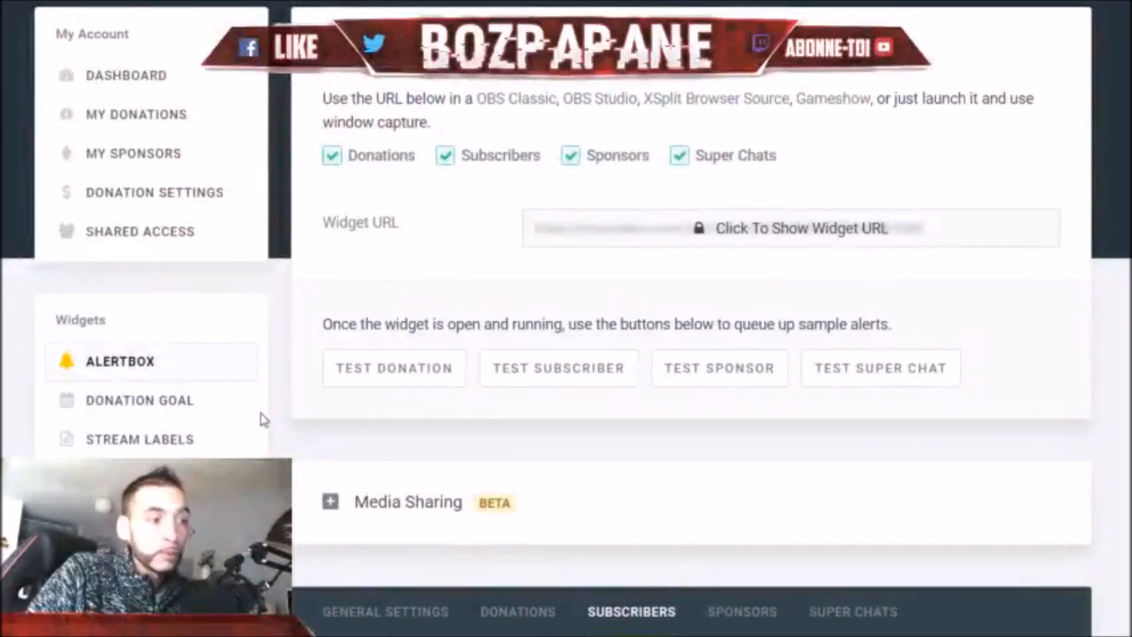
Step: Open the real-time events list from the TipeeeStream dashboard in its own window and reposition that window
scroll(486, 390, down, 10)
scroll(485, 390, up, 10)
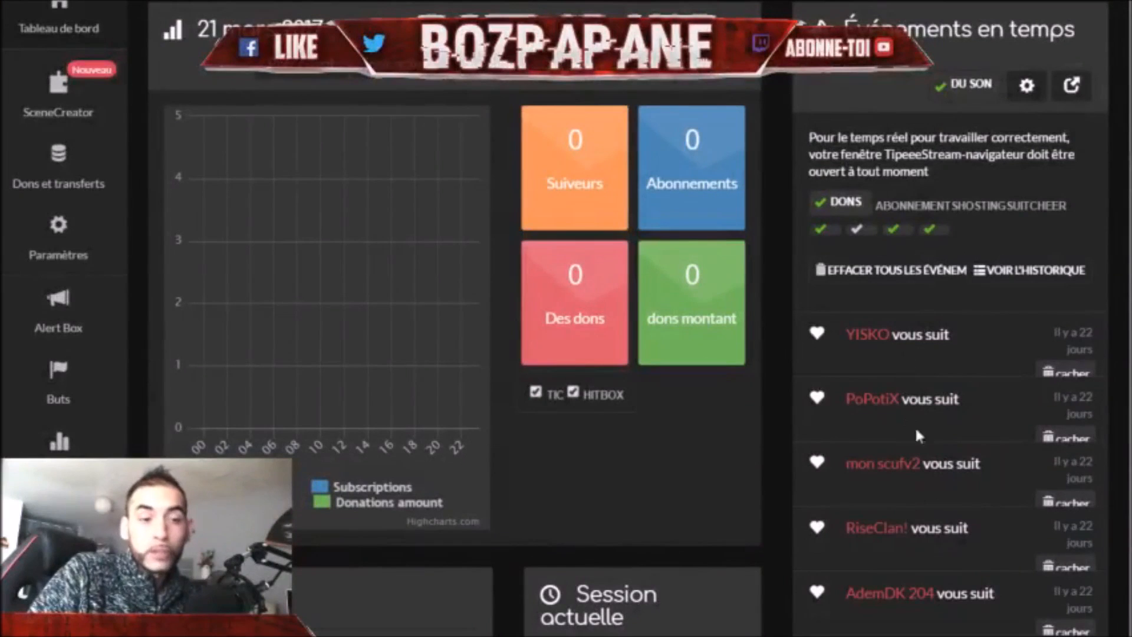
click(1071, 94)
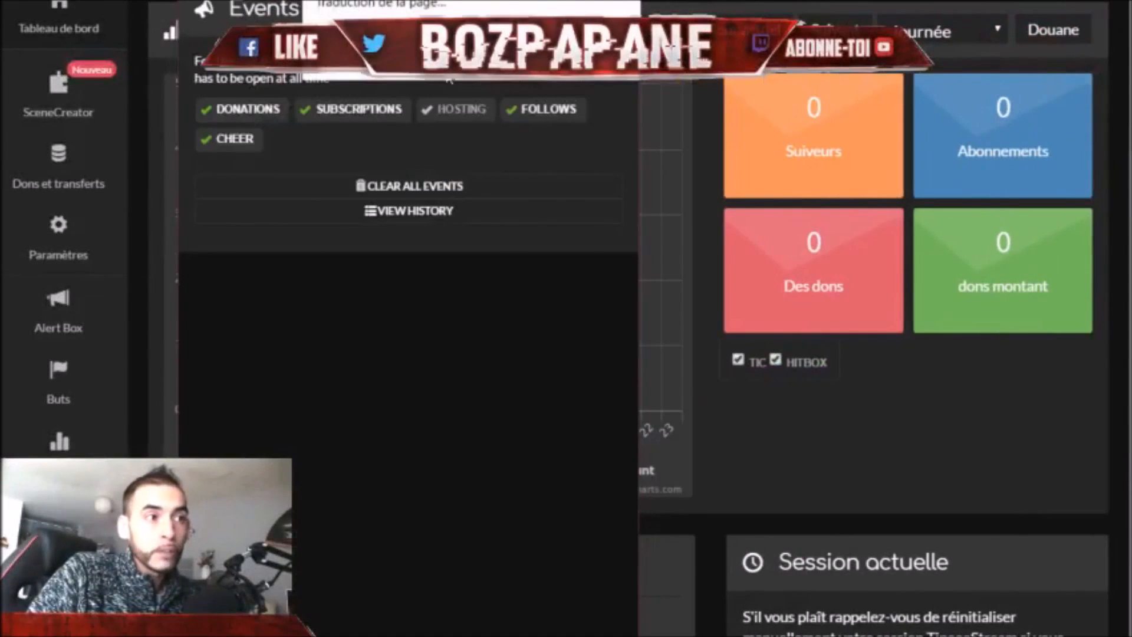
drag(447, 0, 569, 0)
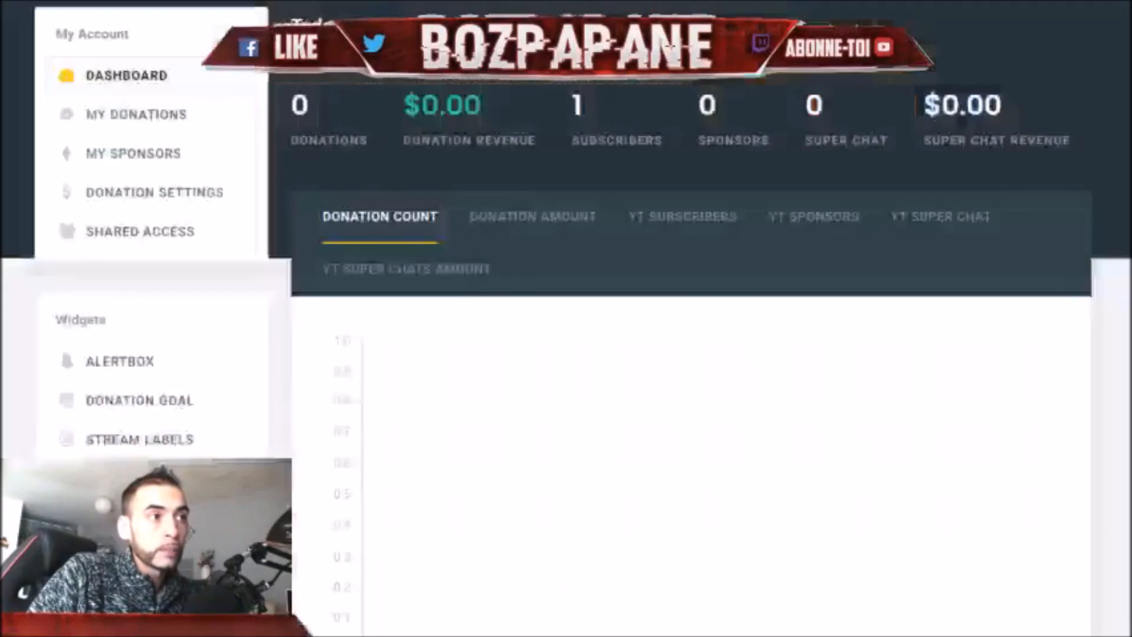
Step: Pop out the Recent Events list from the Streamlabs dashboard, move its window fully into view, and close it
scroll(683, 260, down, 7)
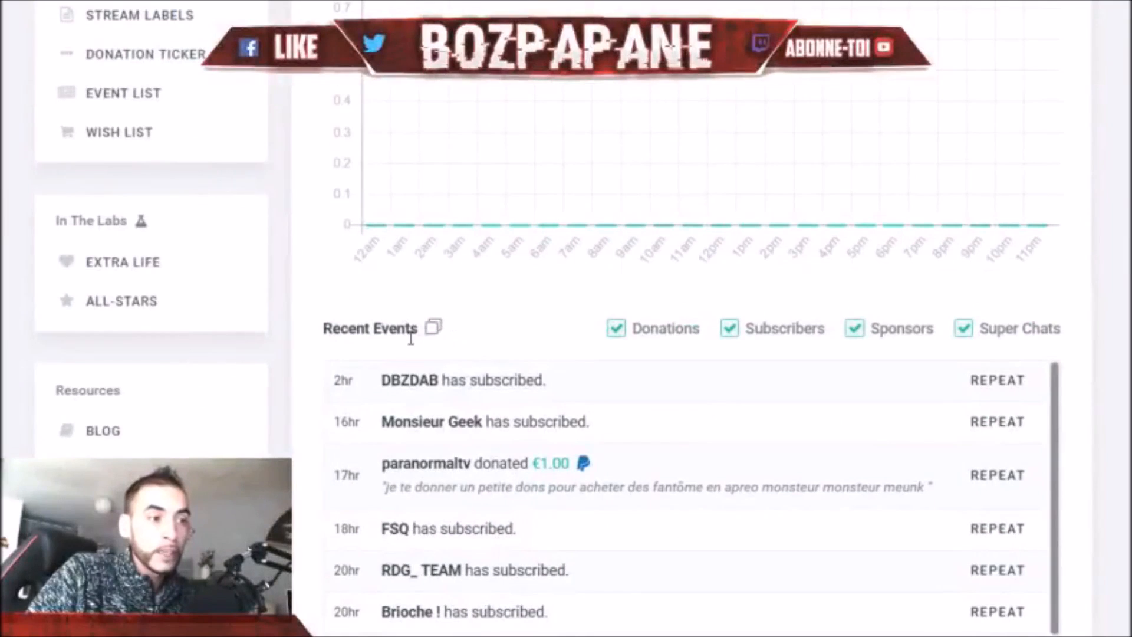
click(433, 329)
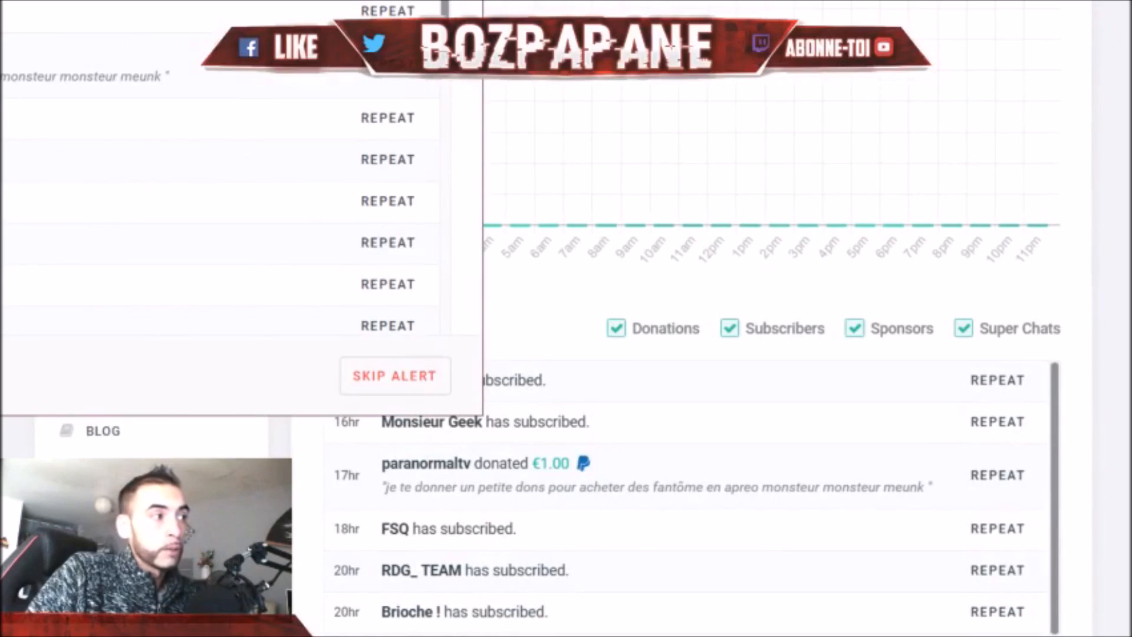
drag(236, 0, 499, 0)
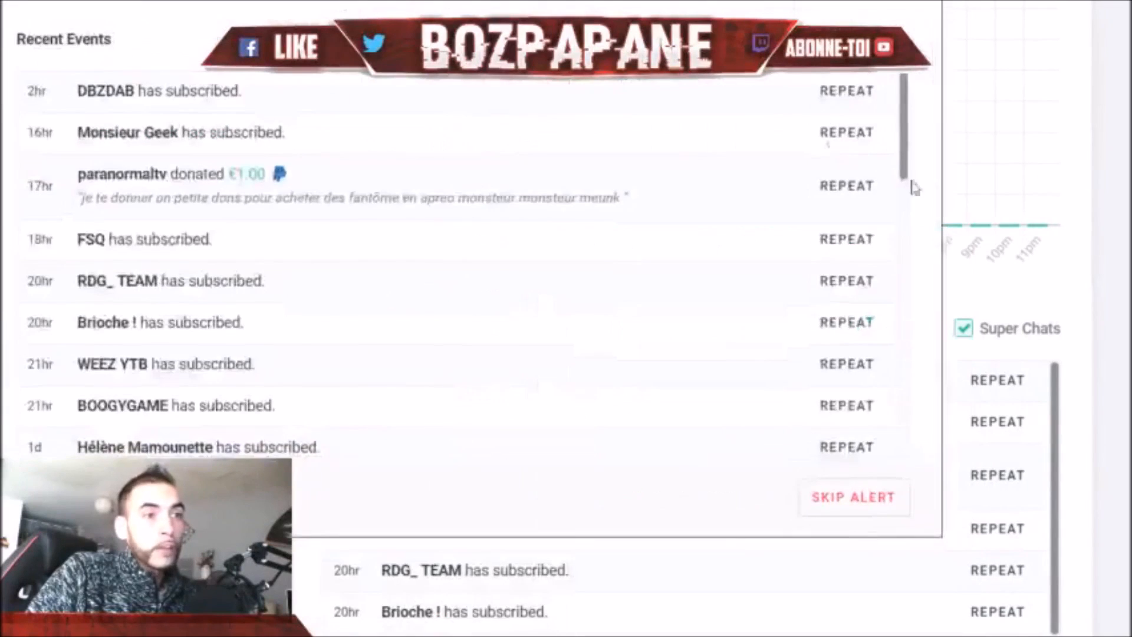
click(925, 0)
scroll(378, 286, up, 5)
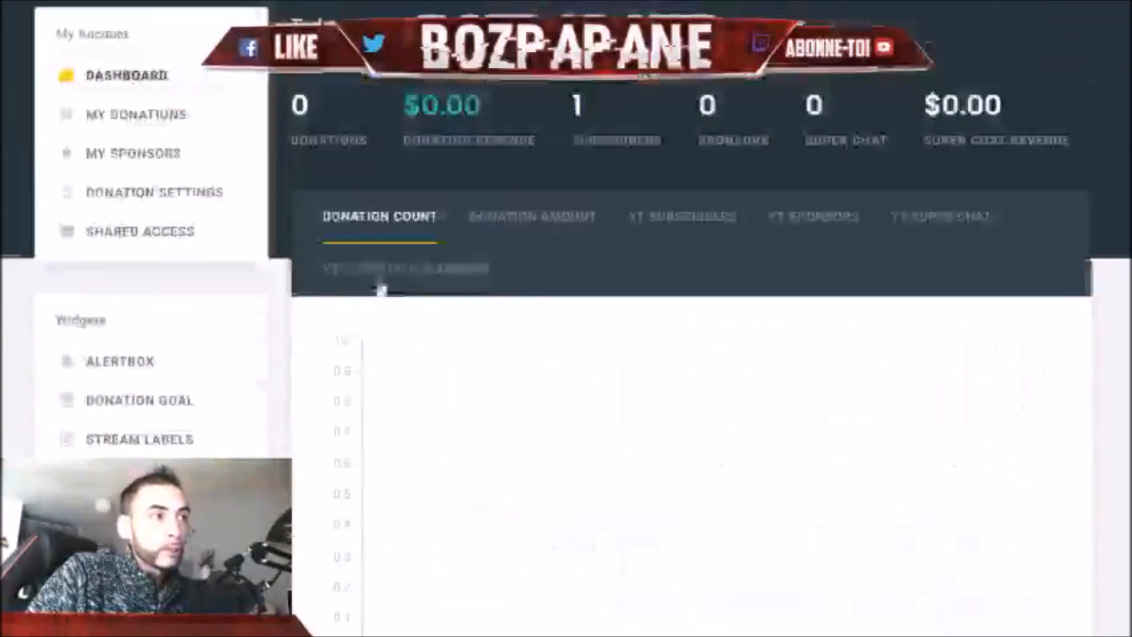